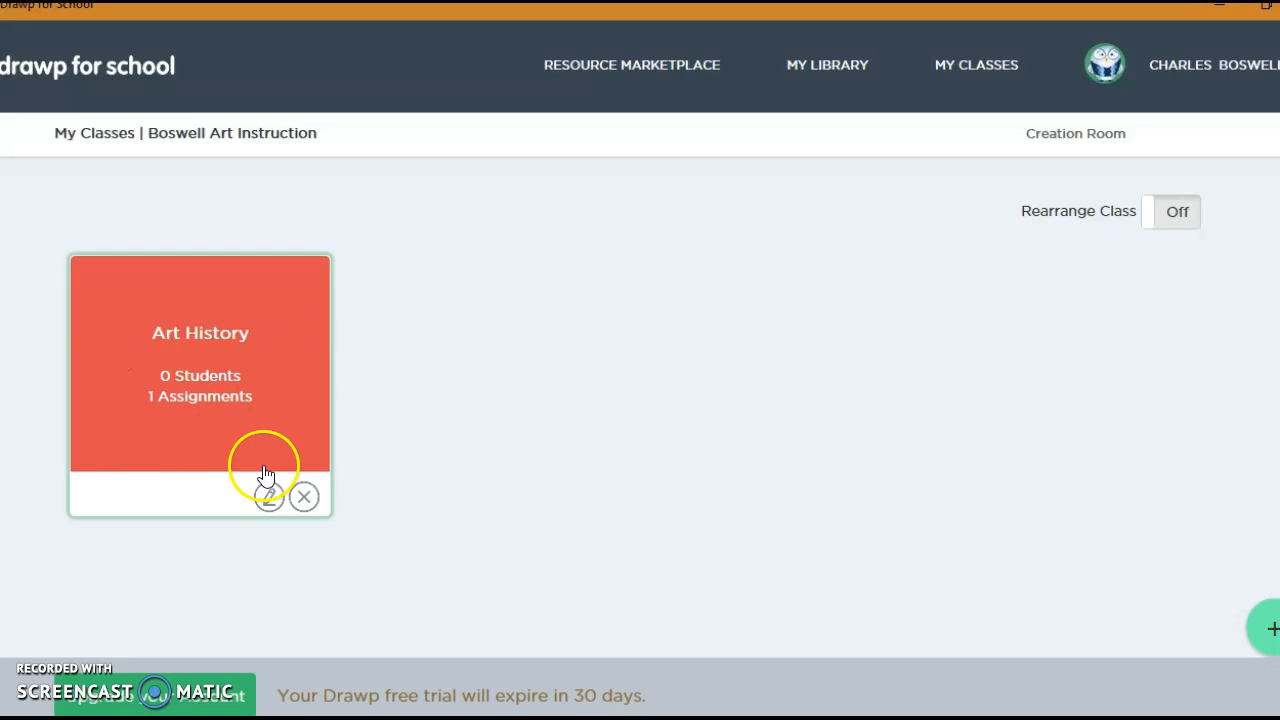
Step: Open the Art History class and examine the actions available for New Assignment under Other Assignments
{"action": "left_click", "coordinate": [228, 396]}
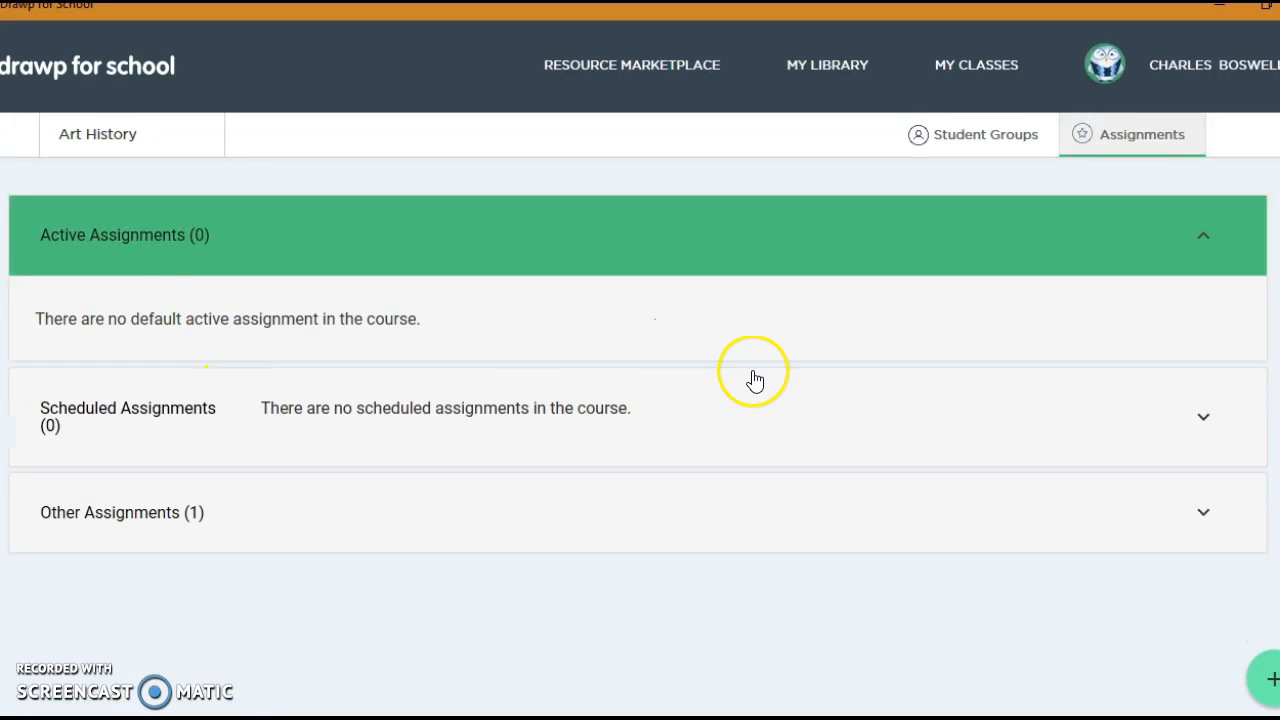
{"action": "left_click", "coordinate": [163, 546]}
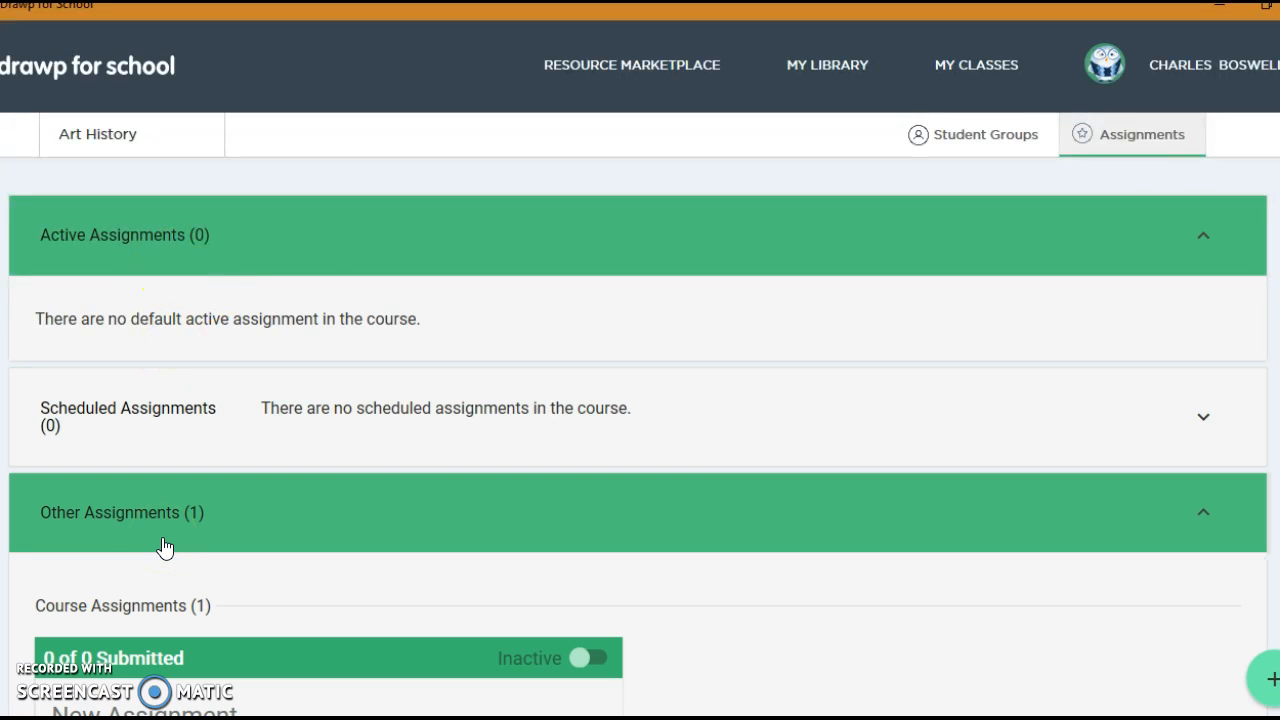
{"action": "scroll", "coordinate": [1160, 322], "scroll_direction": "down", "scroll_amount": 2}
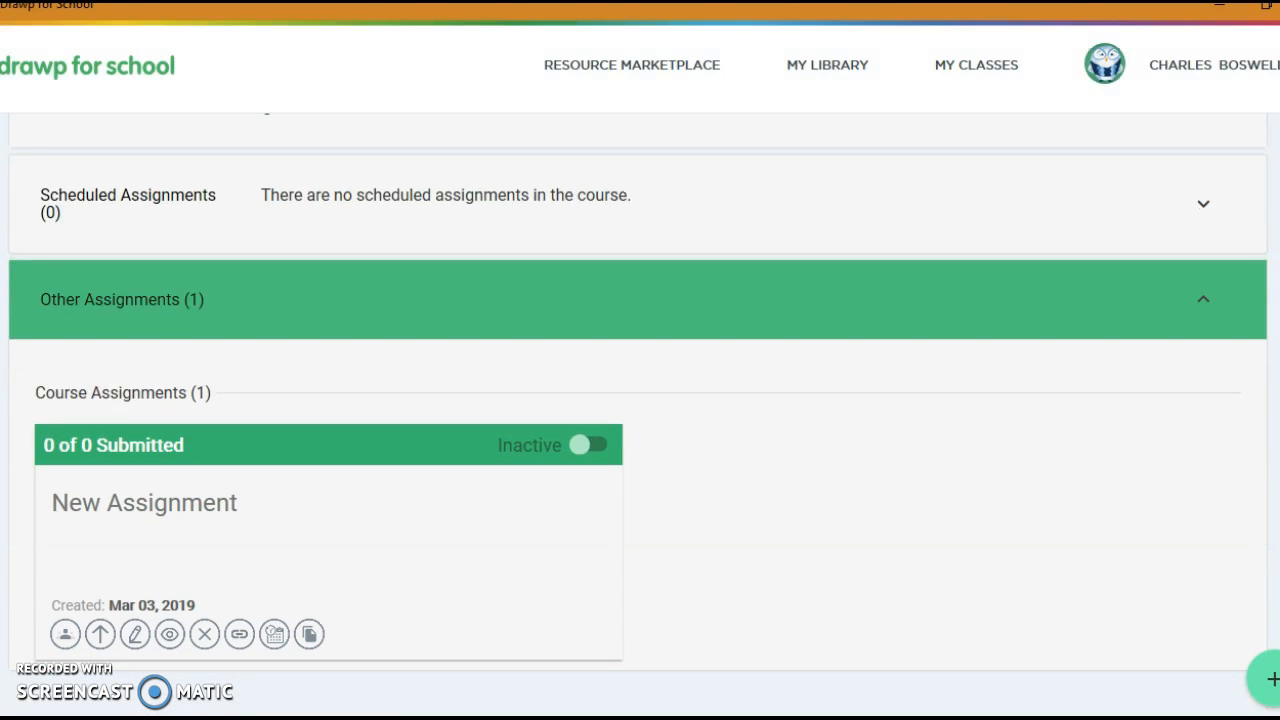
{"action": "left_click", "coordinate": [101, 646]}
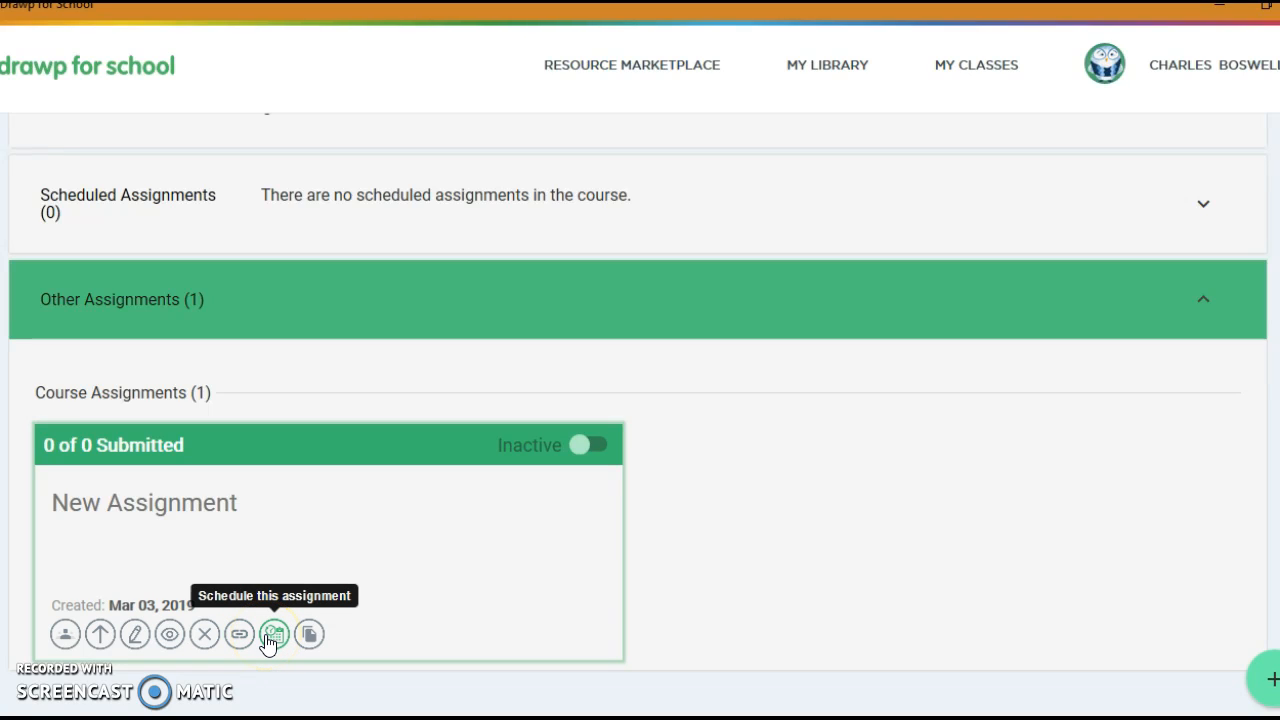
{"action": "left_click", "coordinate": [310, 638]}
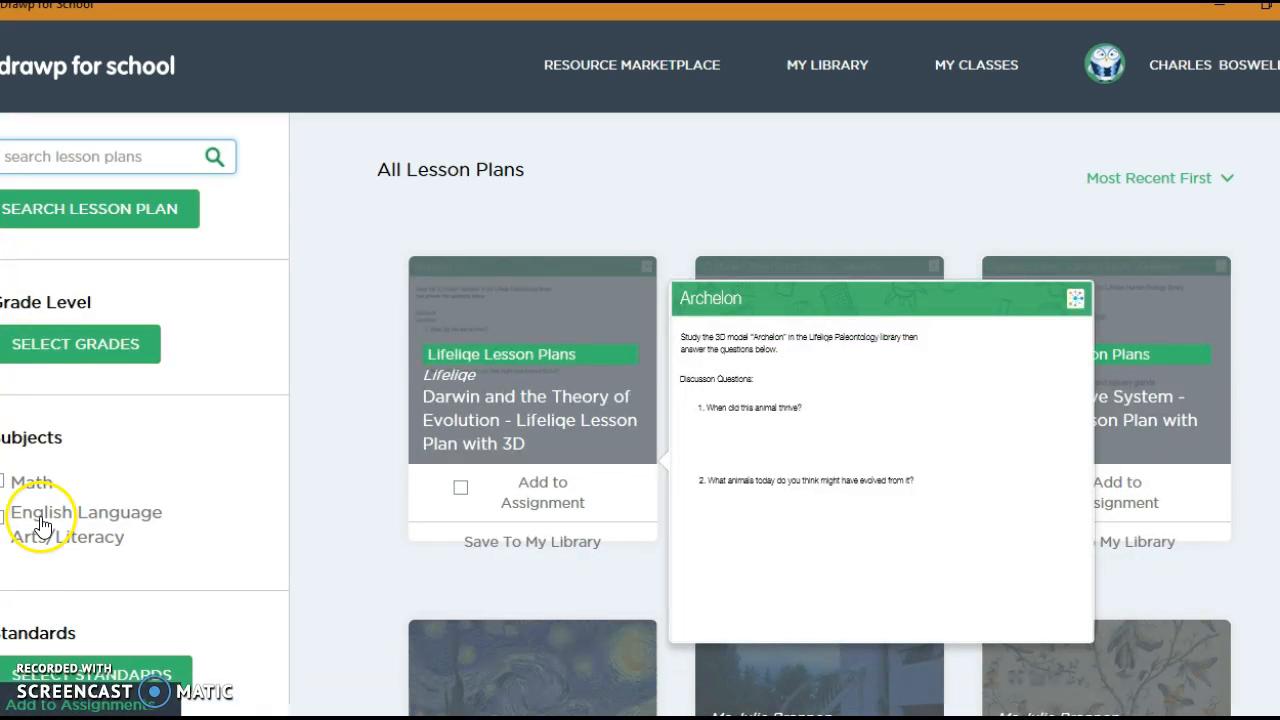
Step: Browse the lesson plans and filters in the Resource Marketplace and the graphic organizers in My Library
{"action": "left_click", "coordinate": [63, 368]}
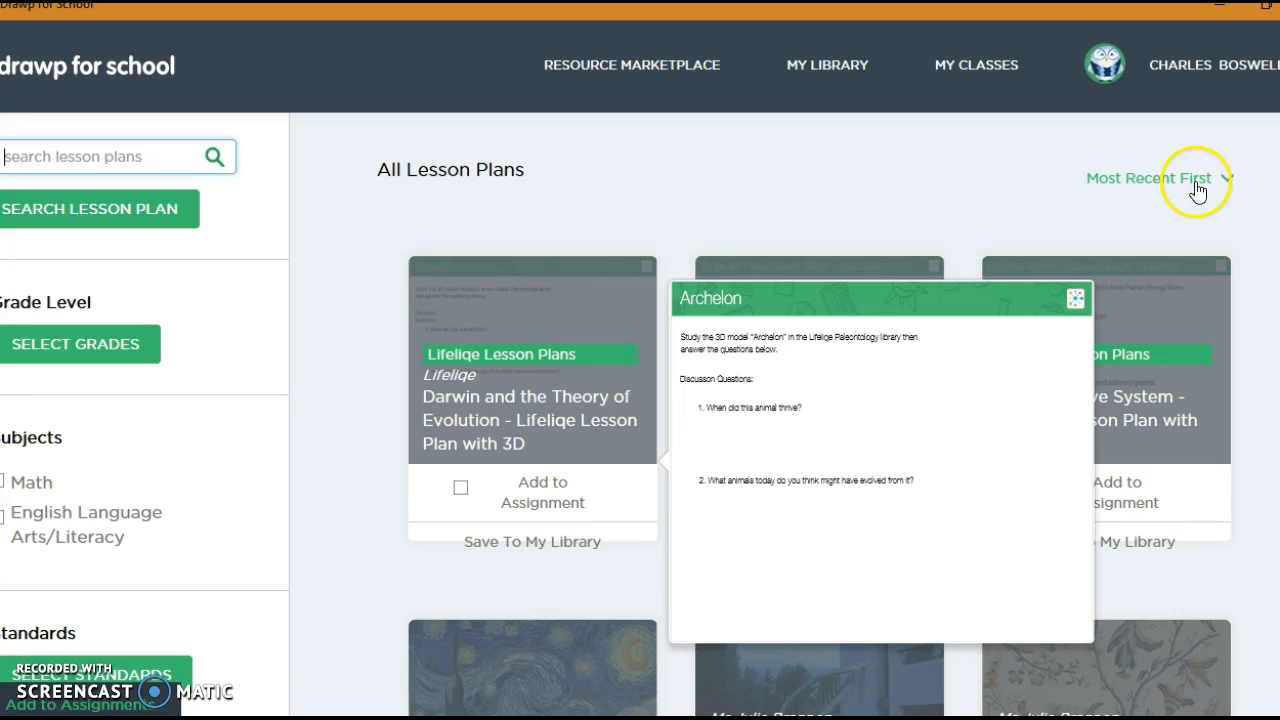
{"action": "scroll", "coordinate": [820, 414], "scroll_direction": "down", "scroll_amount": 8}
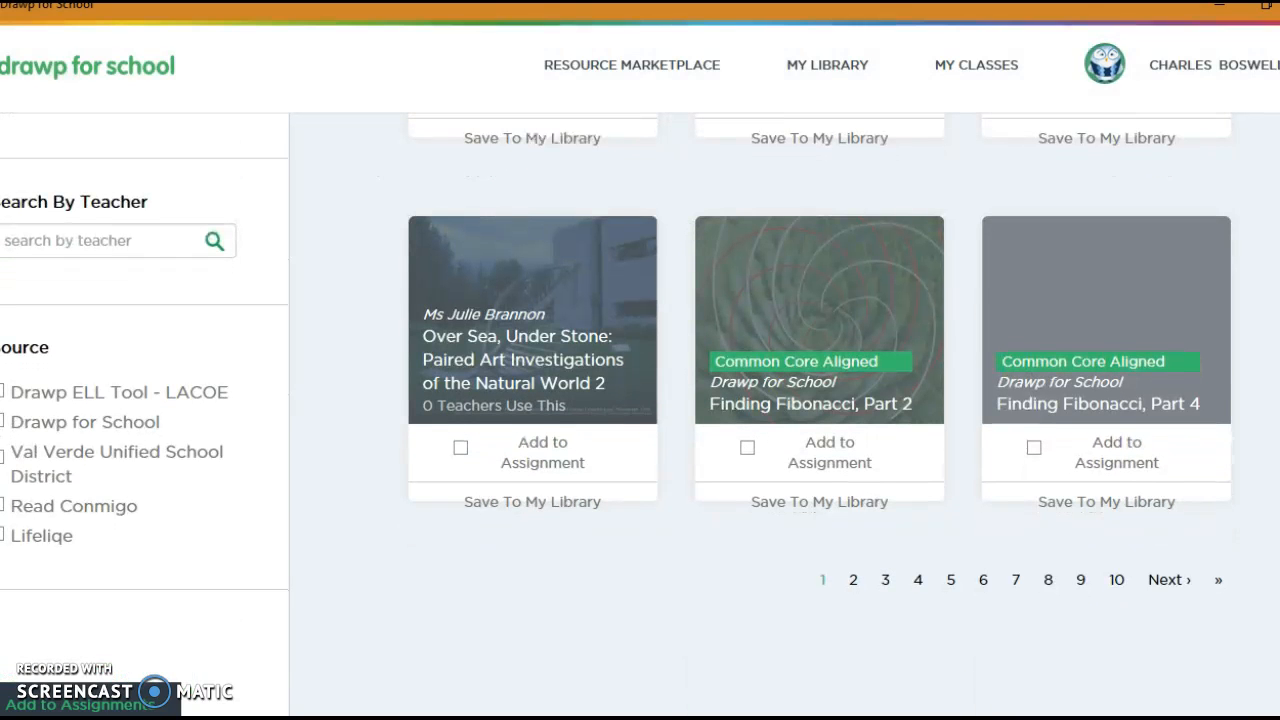
{"action": "scroll", "coordinate": [820, 414], "scroll_direction": "up", "scroll_amount": 3}
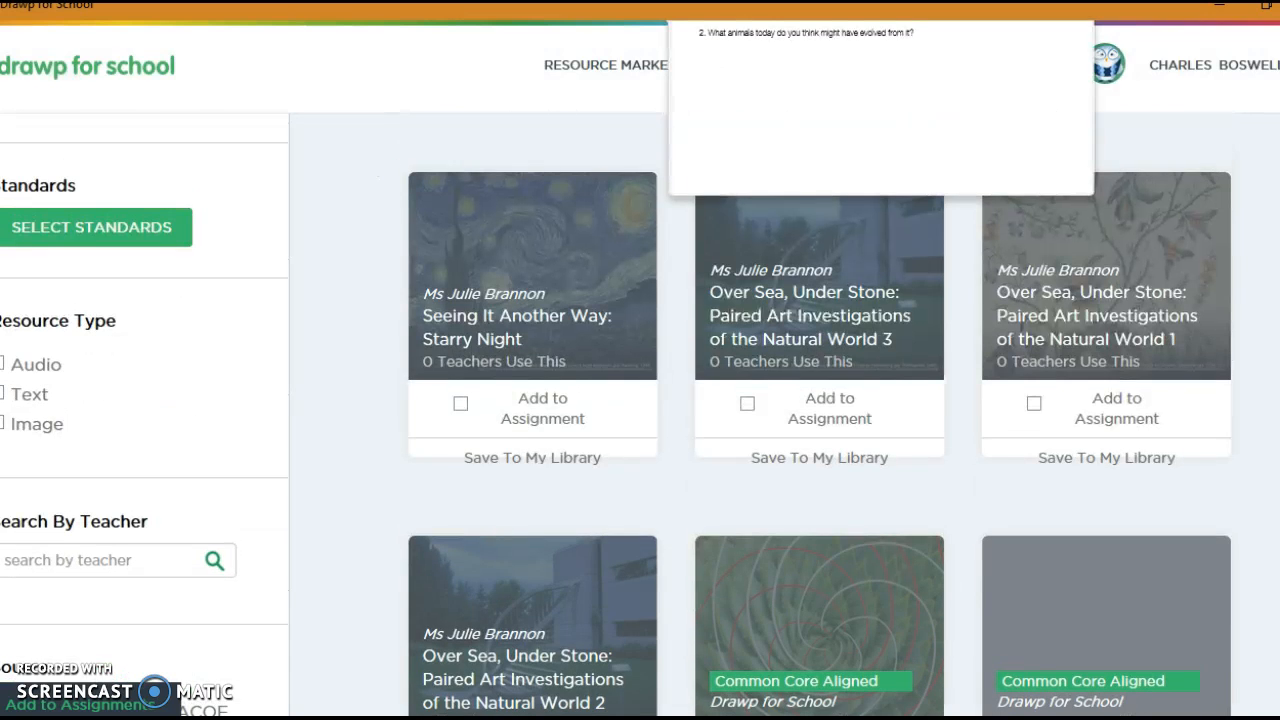
{"action": "scroll", "coordinate": [820, 414], "scroll_direction": "up", "scroll_amount": 4}
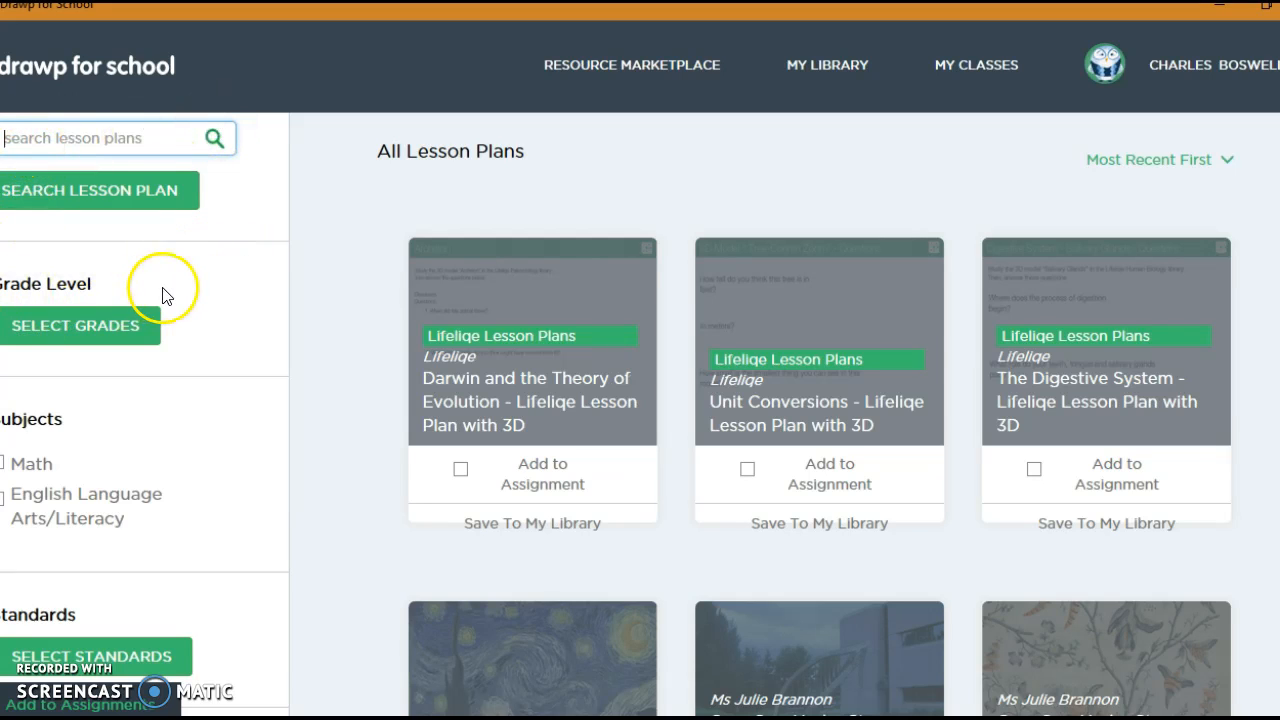
{"action": "scroll", "coordinate": [1000, 300], "scroll_direction": "down", "scroll_amount": 2}
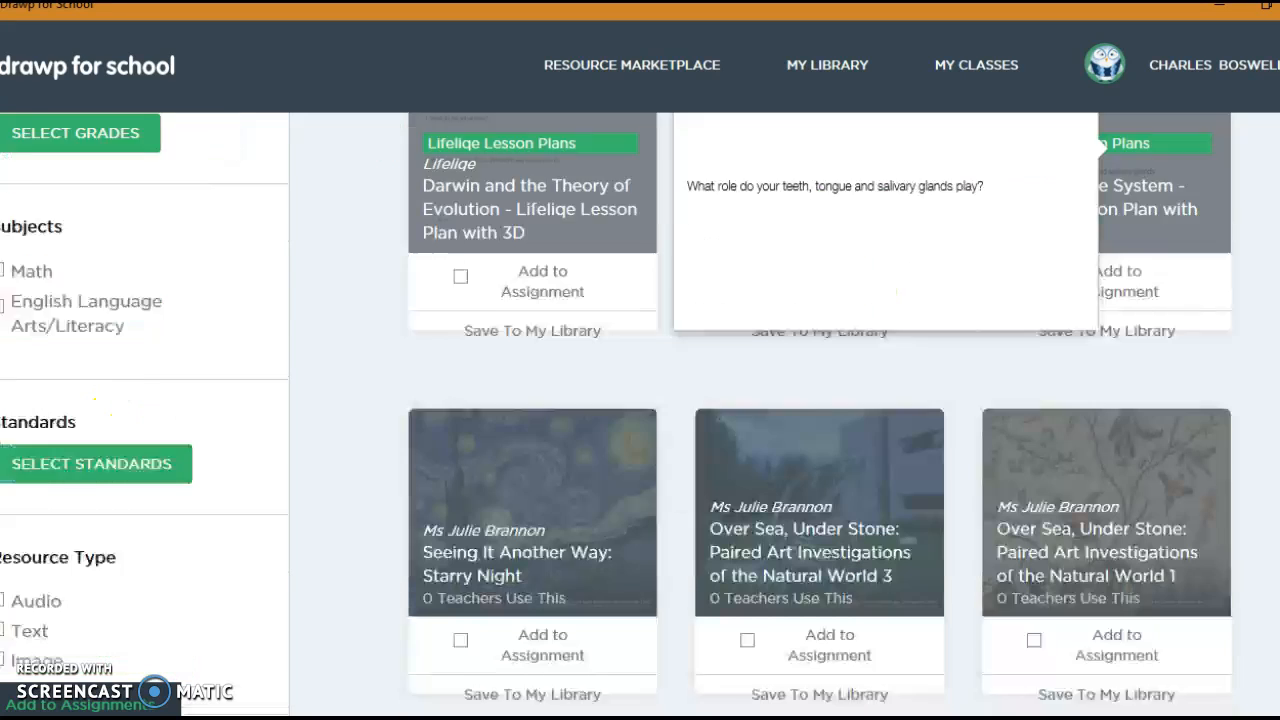
{"action": "scroll", "coordinate": [760, 400], "scroll_direction": "down", "scroll_amount": 1}
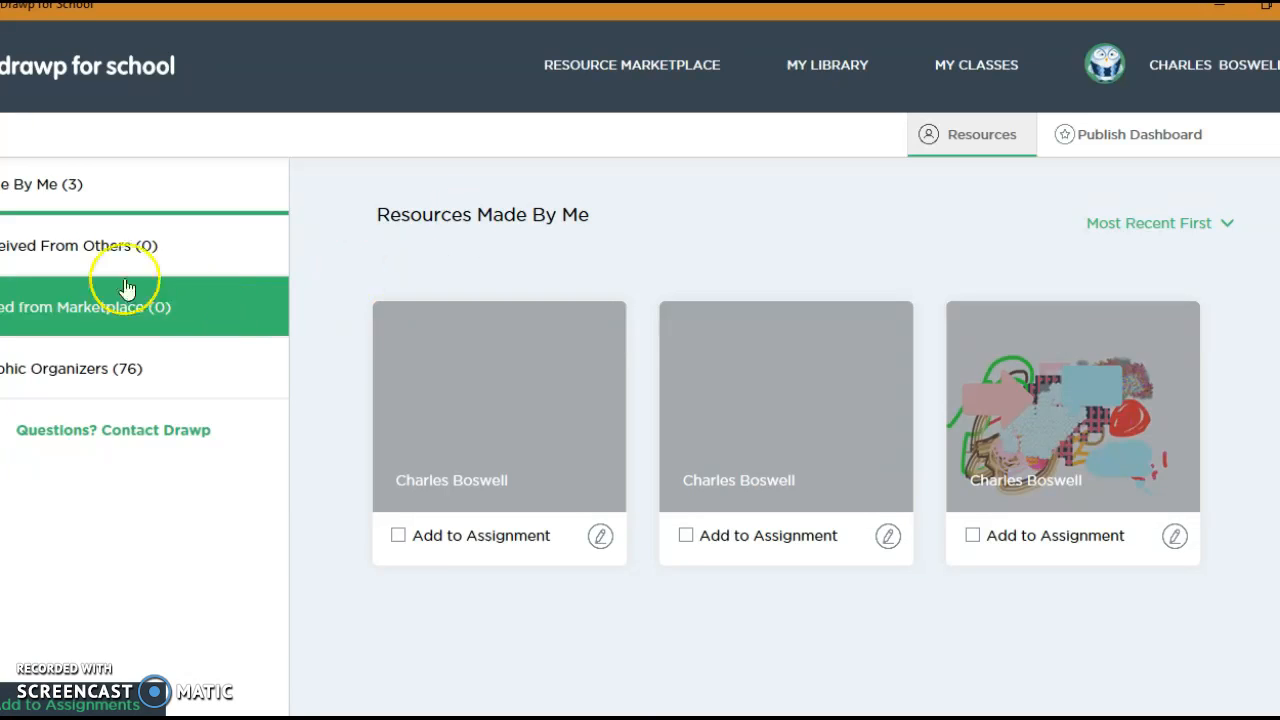
{"action": "left_click", "coordinate": [133, 390]}
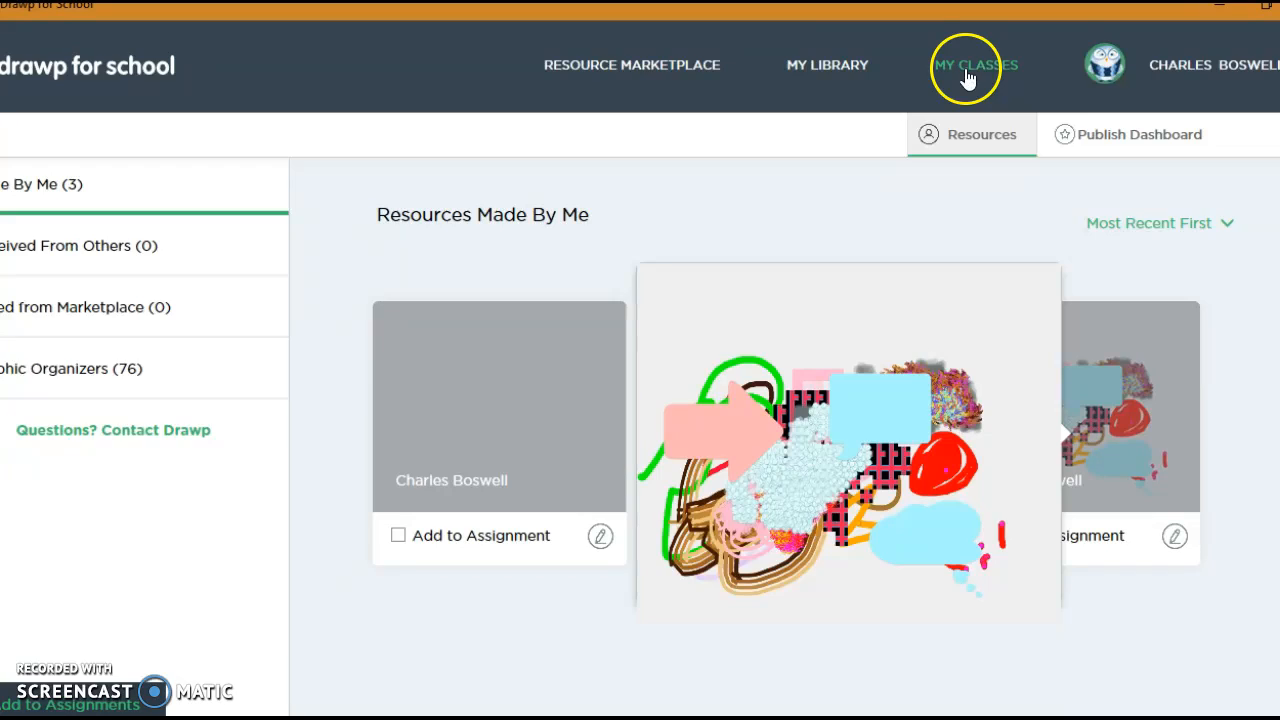
Step: Return to the classes, open the Creation Room and start a new blank page
{"action": "left_click", "coordinate": [965, 70]}
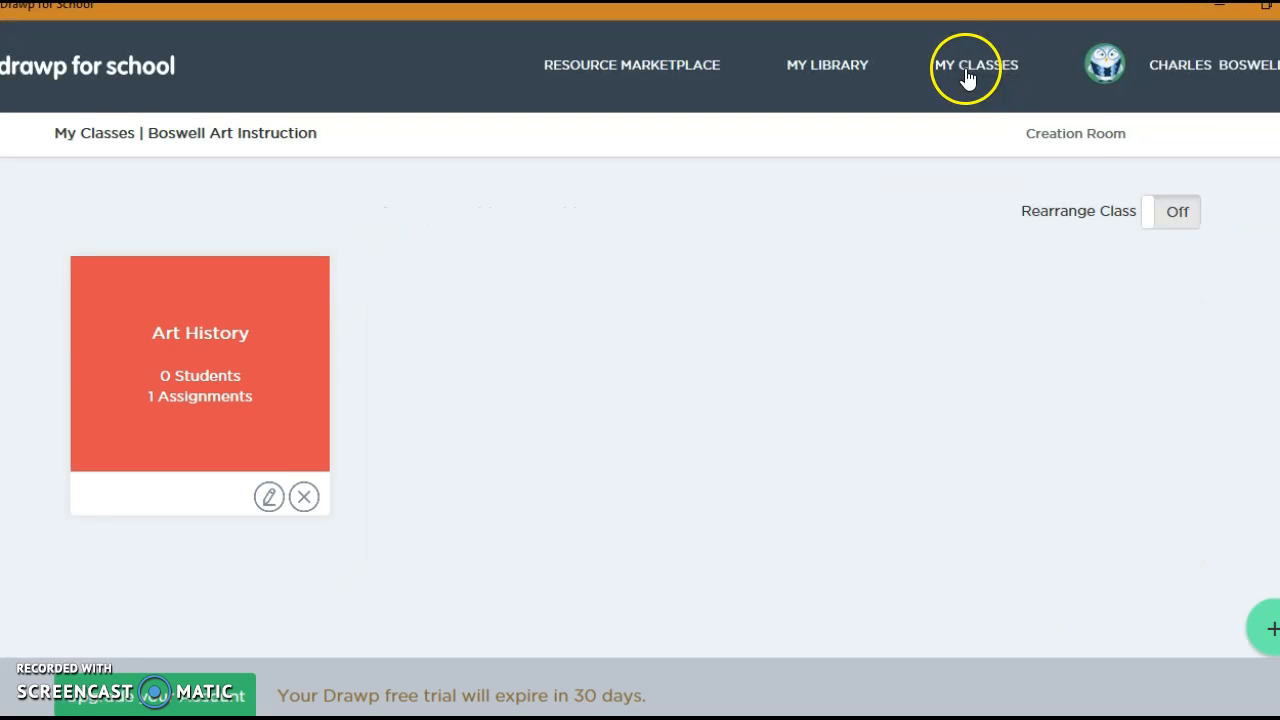
{"action": "left_click", "coordinate": [1045, 138]}
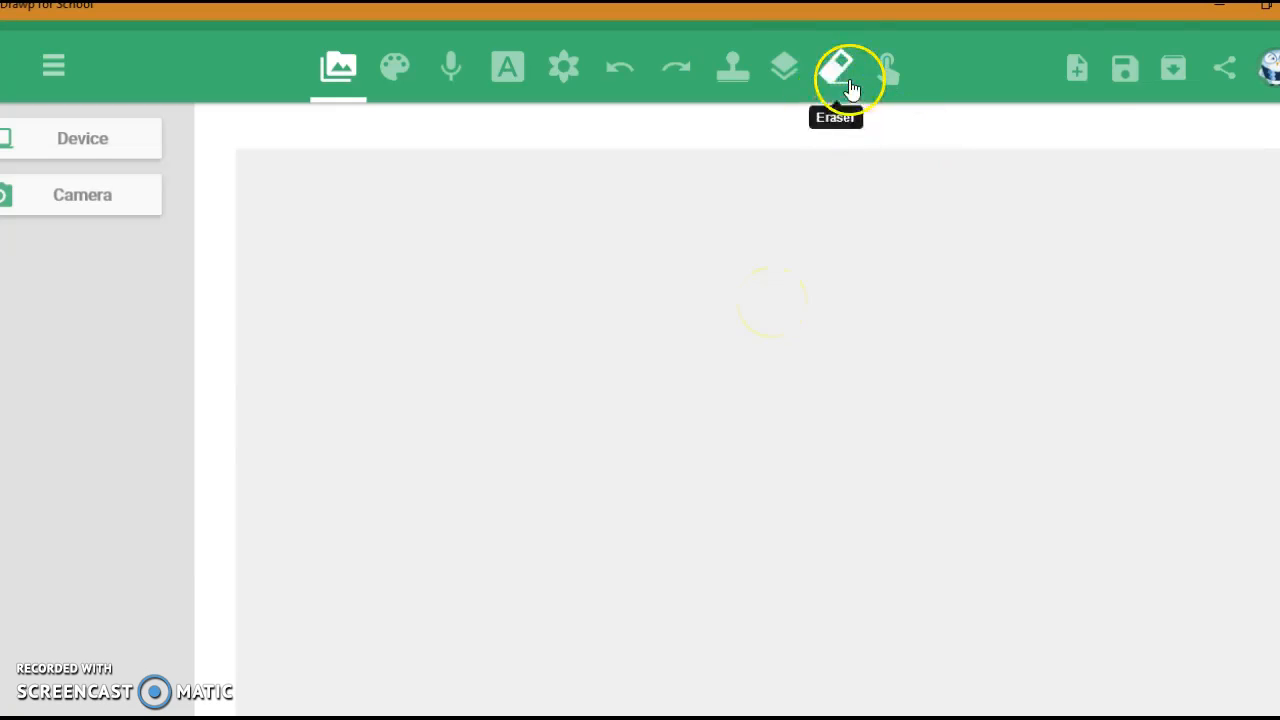
{"action": "left_click", "coordinate": [1085, 76]}
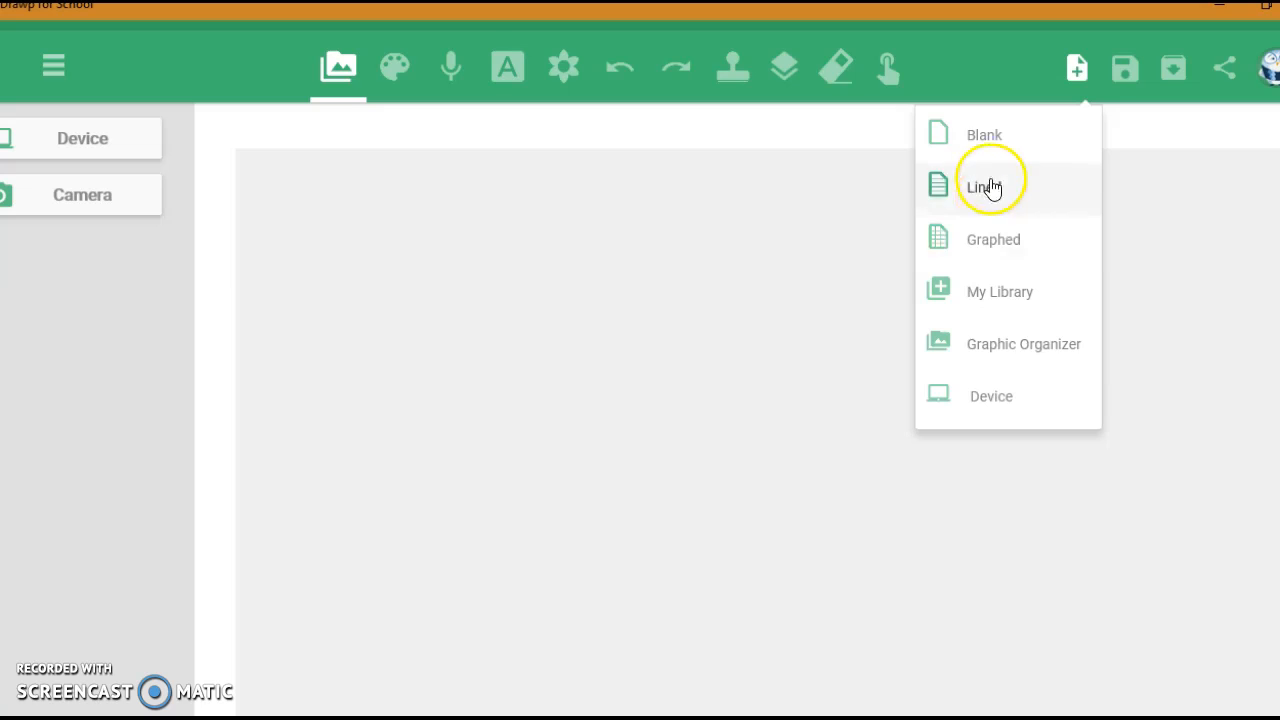
{"action": "left_click", "coordinate": [985, 136]}
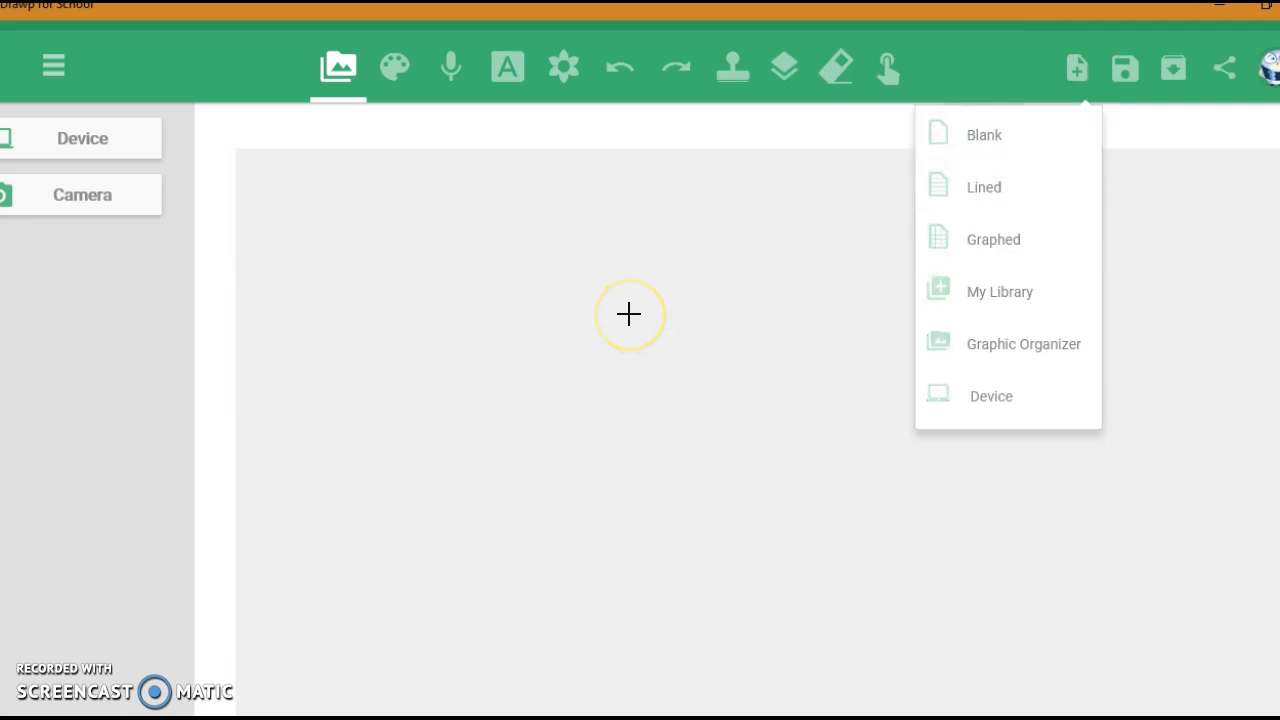
{"action": "left_click", "coordinate": [108, 146]}
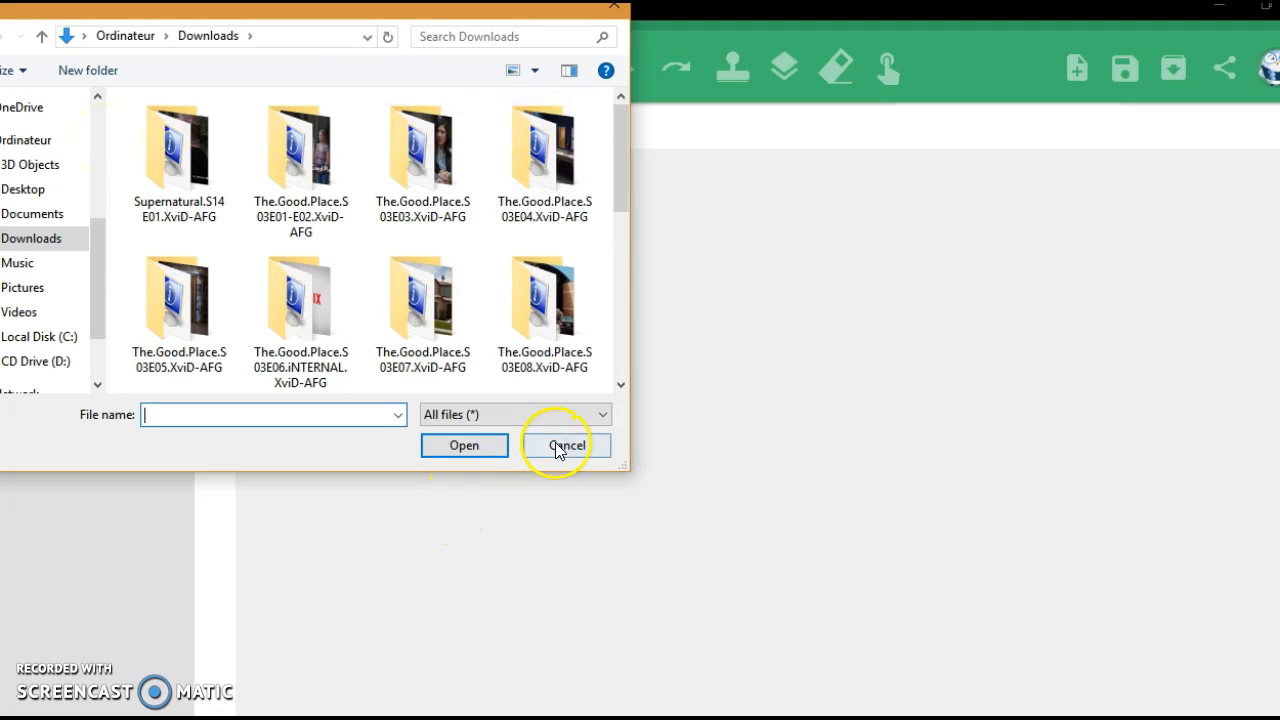
{"action": "left_click", "coordinate": [560, 446]}
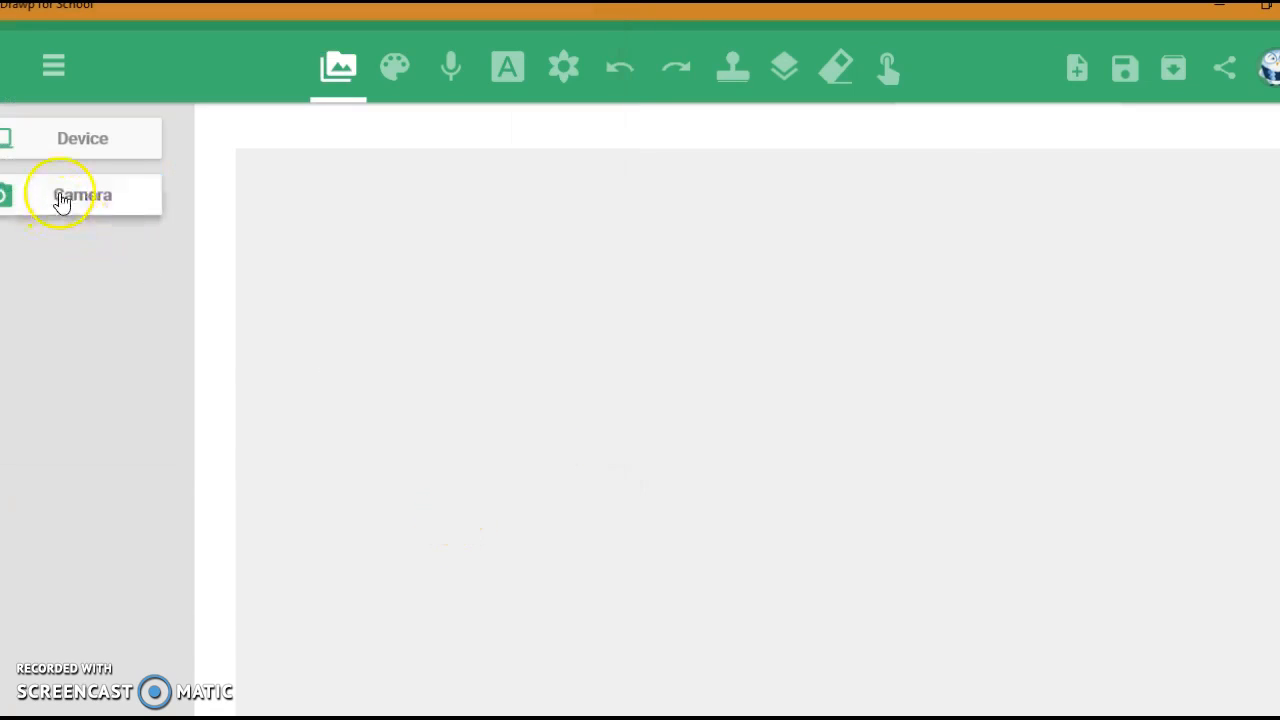
{"action": "left_click", "coordinate": [62, 197]}
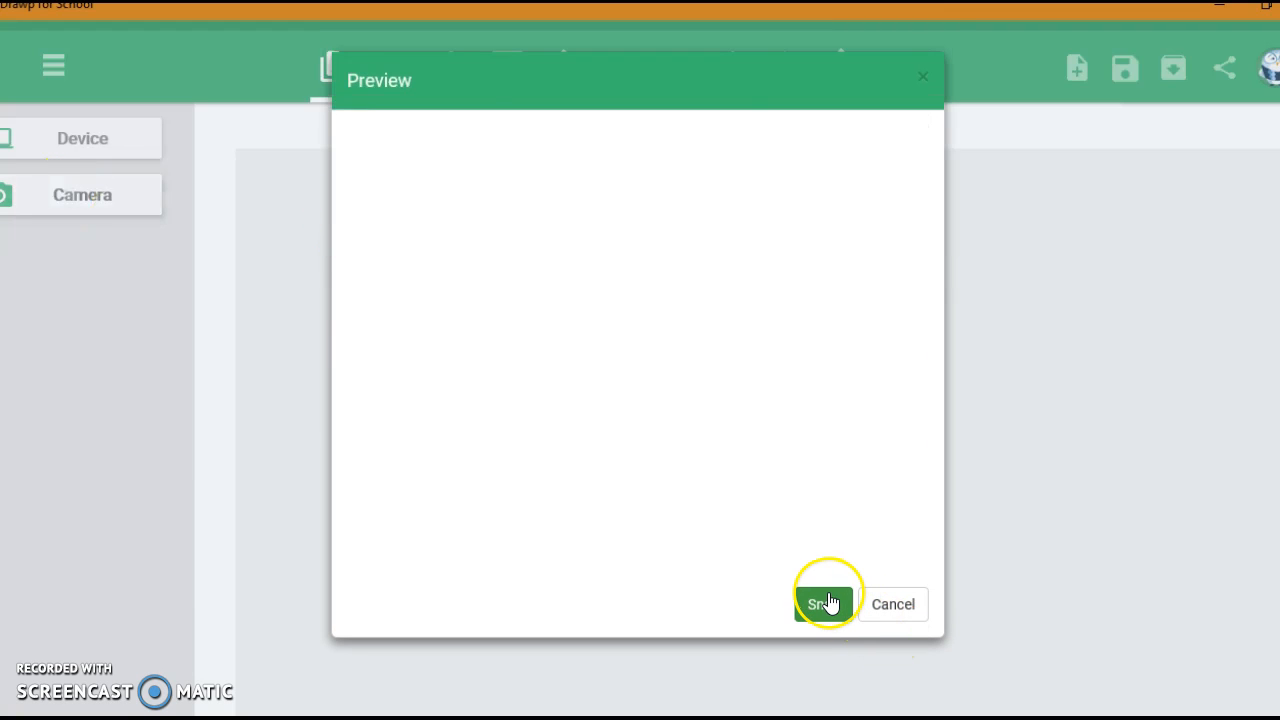
{"action": "left_click", "coordinate": [828, 602]}
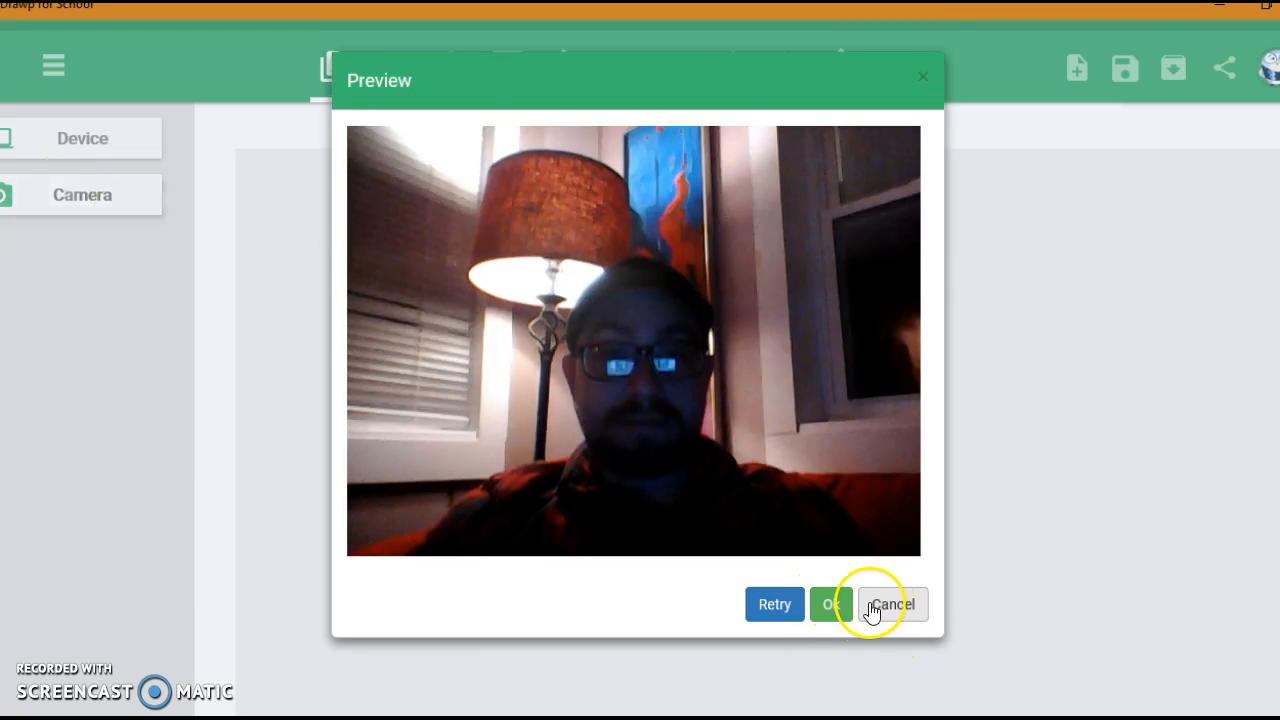
{"action": "left_click", "coordinate": [903, 604]}
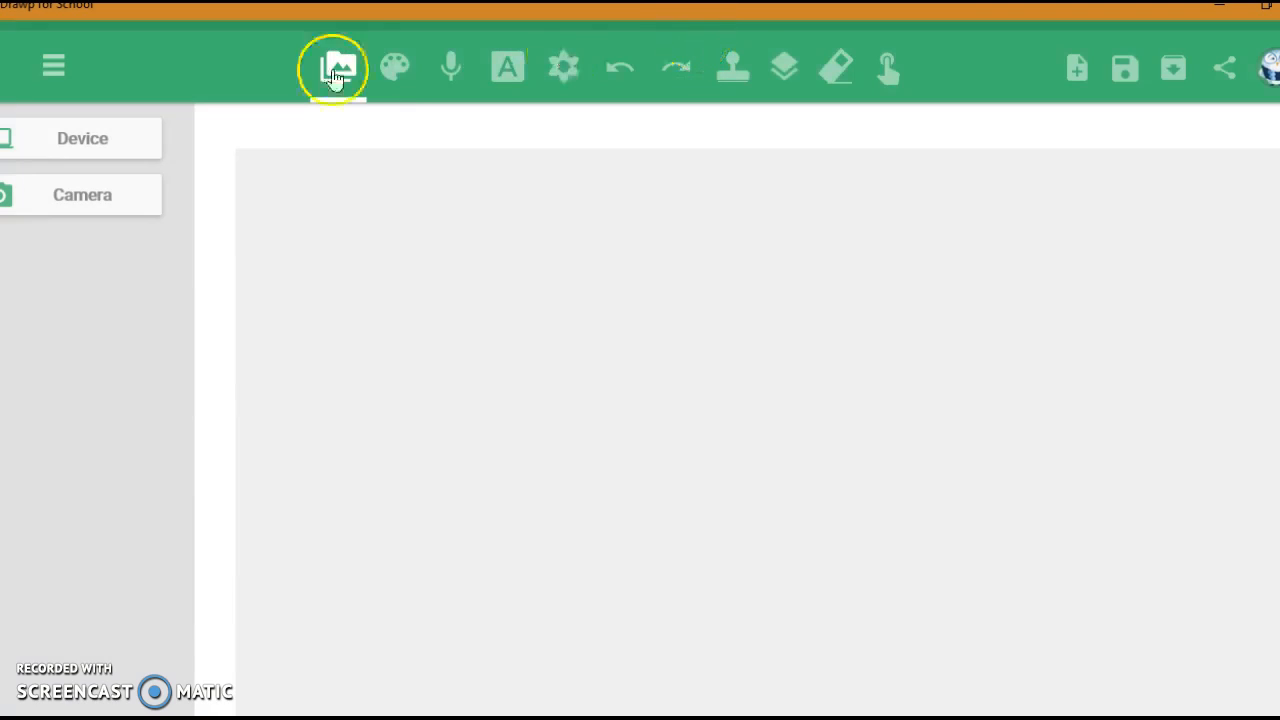
Step: Paint a freehand blue zigzag stroke on the upper part of the canvas using the solid round paints
{"action": "left_click", "coordinate": [394, 66]}
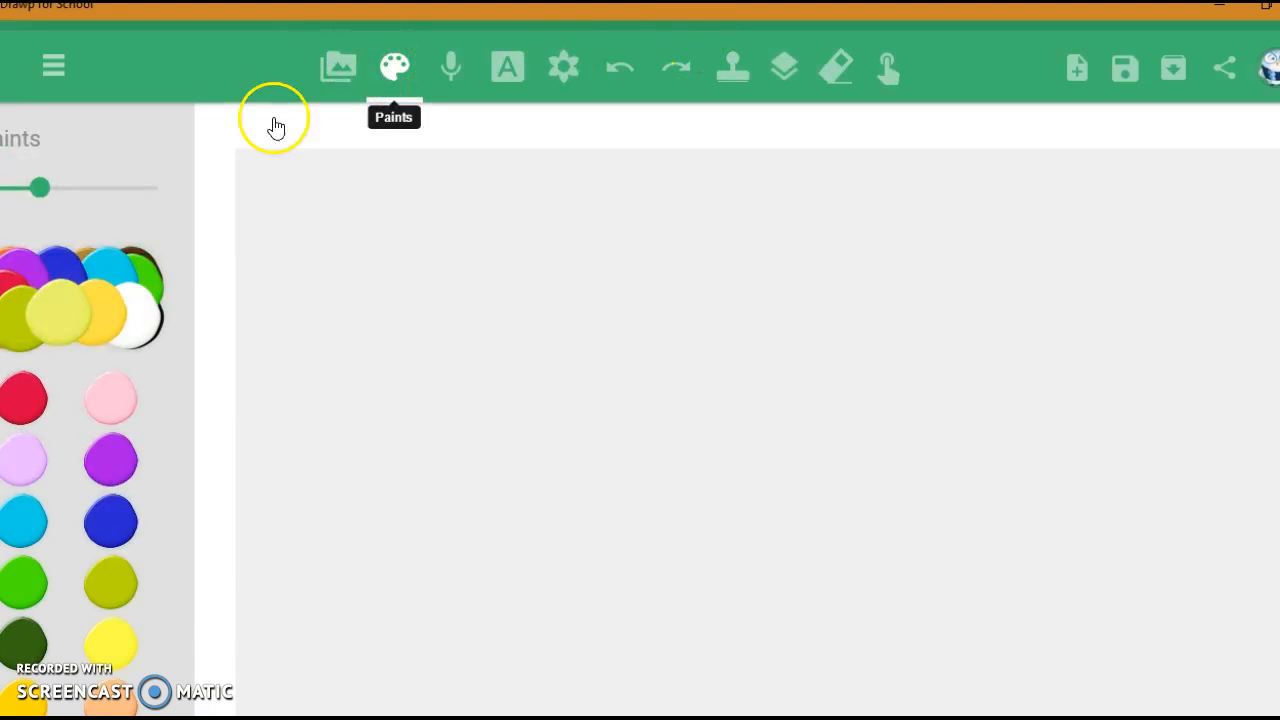
{"action": "left_click", "coordinate": [51, 309]}
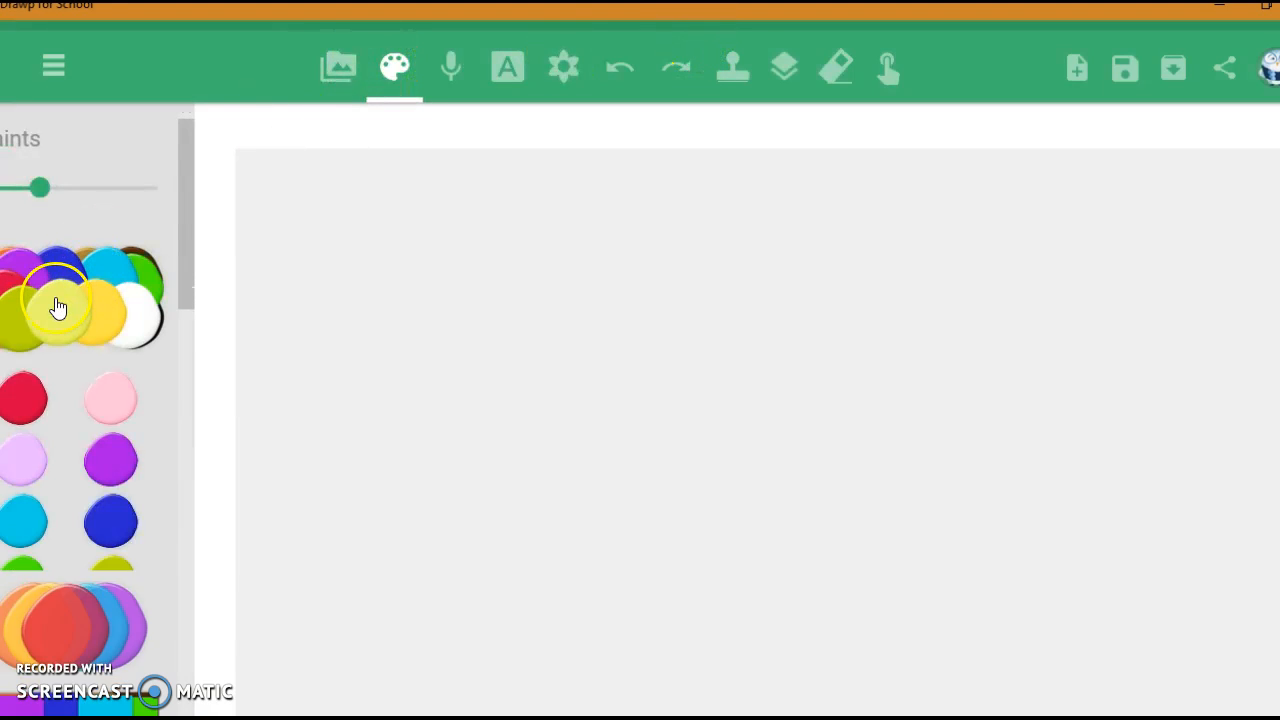
{"action": "left_click", "coordinate": [113, 310]}
{"action": "left_click_drag", "start_coordinate": [186, 256], "coordinate": [187, 294]}
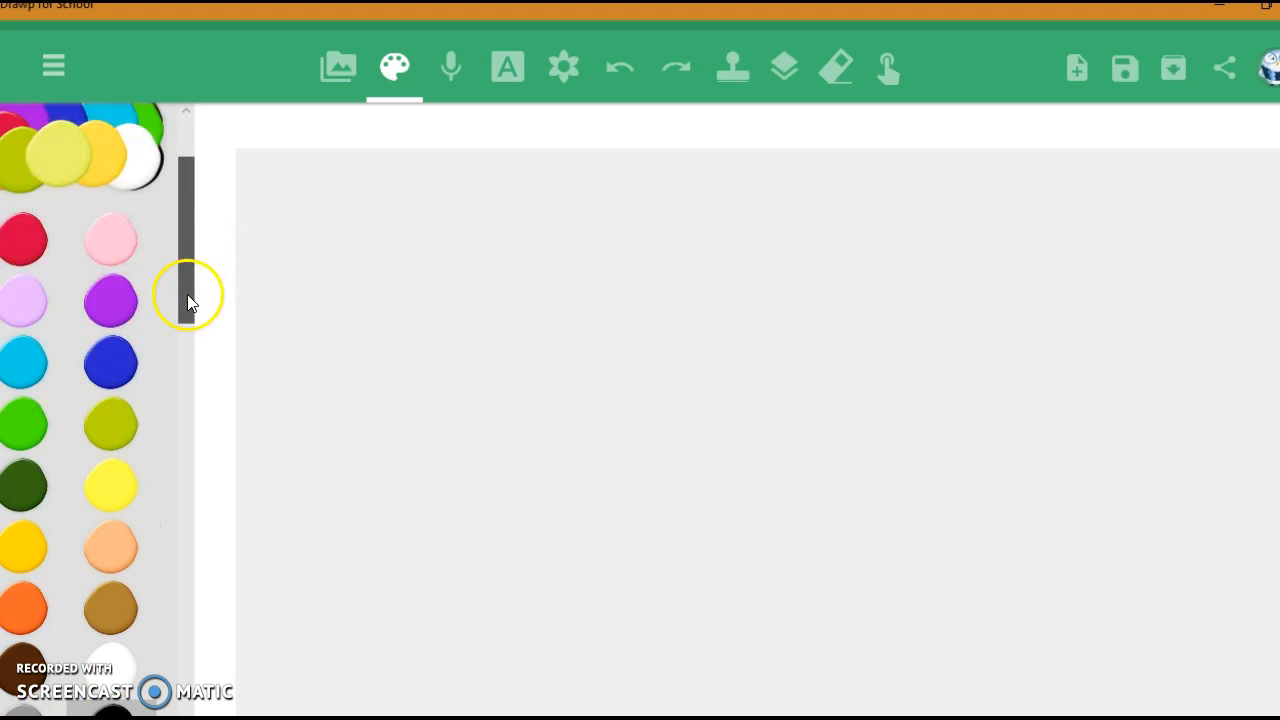
{"action": "left_click", "coordinate": [128, 359]}
{"action": "mouse_move", "coordinate": [409, 309]}
{"action": "left_mouse_down"}
{"action": "mouse_move", "coordinate": [489, 237]}
{"action": "mouse_move", "coordinate": [653, 289]}
{"action": "mouse_move", "coordinate": [234, 251]}
{"action": "left_mouse_up"}
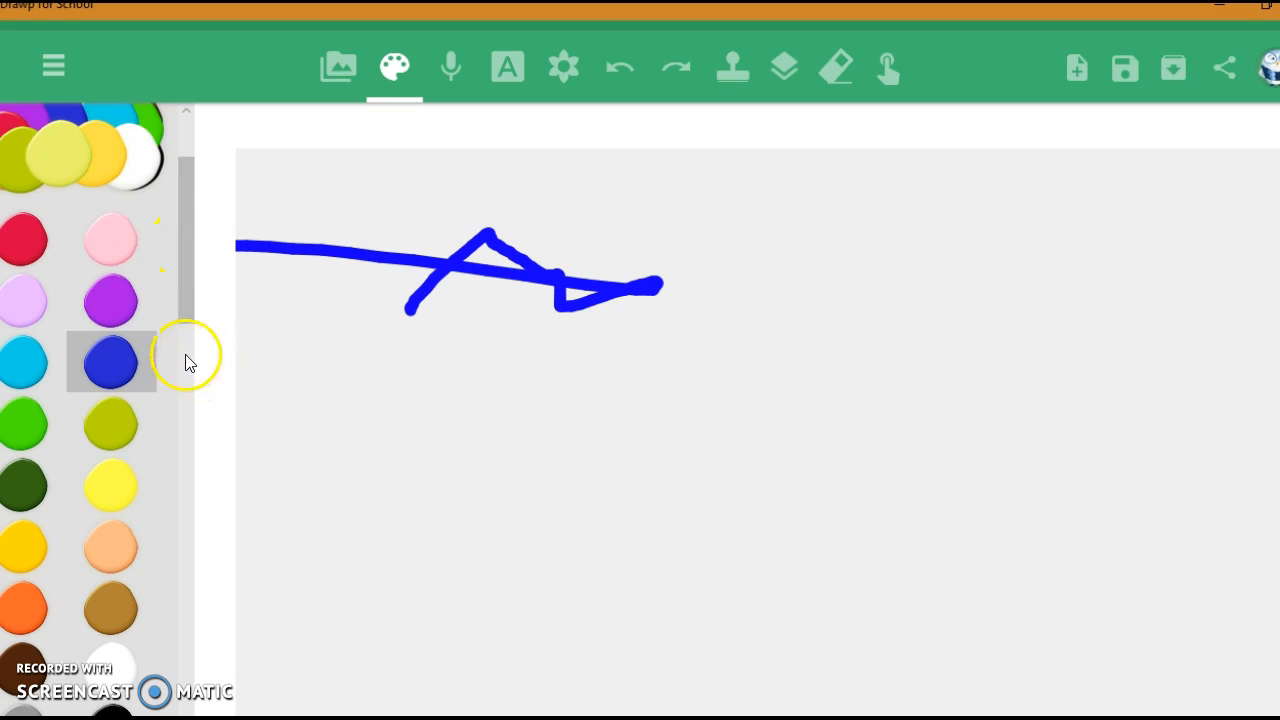
Step: Paint a wavy light purple stroke below the blue one using the translucent paints
{"action": "scroll", "coordinate": [185, 360], "scroll_direction": "down", "scroll_amount": 5}
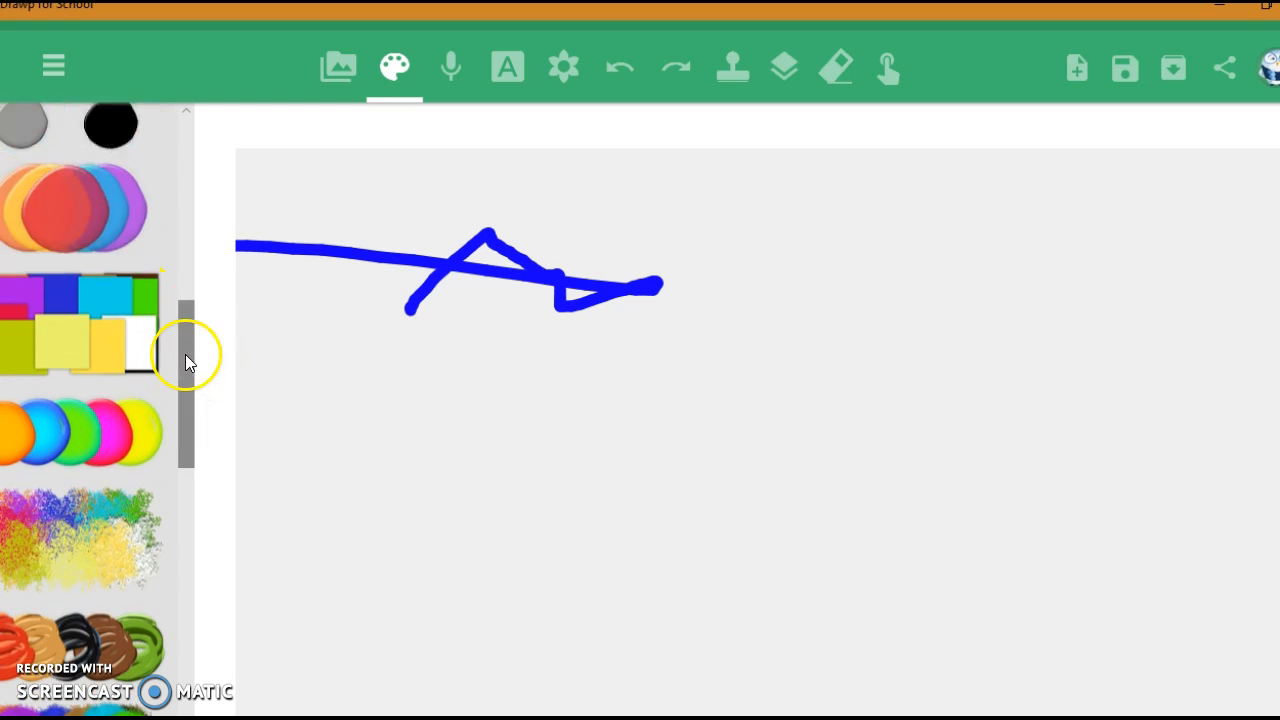
{"action": "left_click", "coordinate": [82, 209]}
{"action": "left_click", "coordinate": [110, 338]}
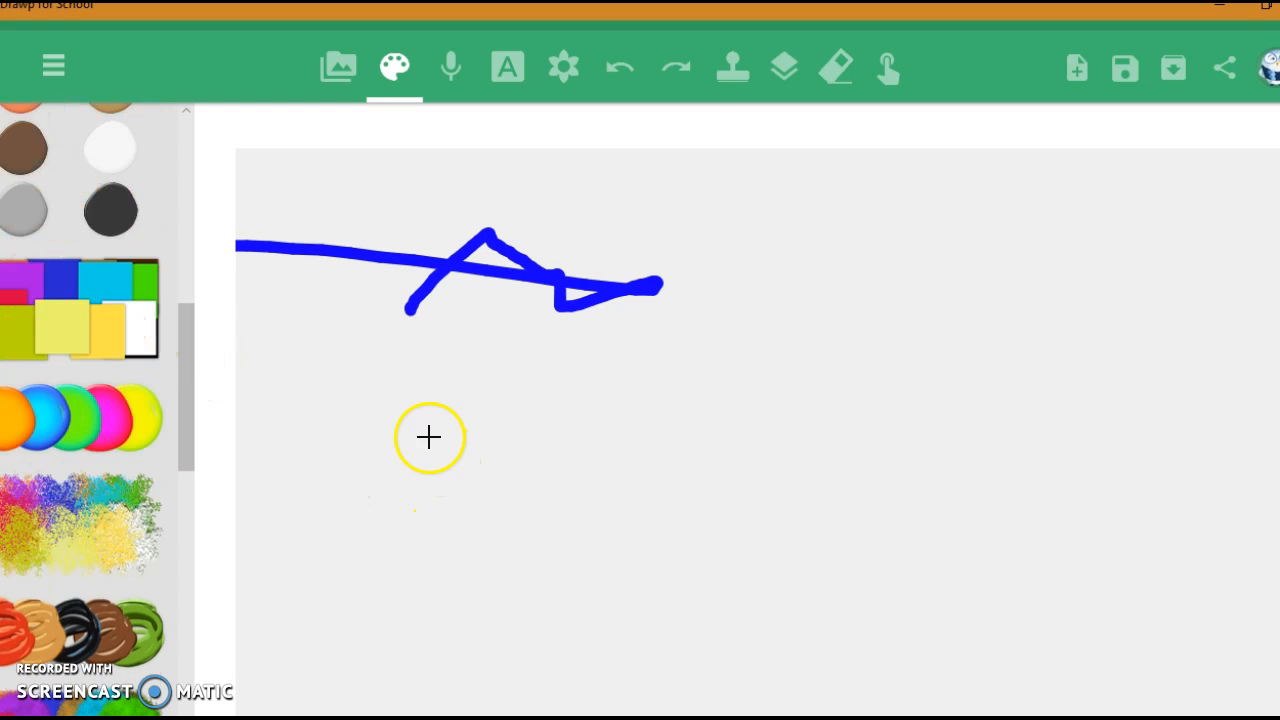
{"action": "mouse_move", "coordinate": [418, 482]}
{"action": "left_mouse_down"}
{"action": "mouse_move", "coordinate": [471, 575]}
{"action": "mouse_move", "coordinate": [565, 500]}
{"action": "mouse_move", "coordinate": [735, 458]}
{"action": "left_mouse_up"}
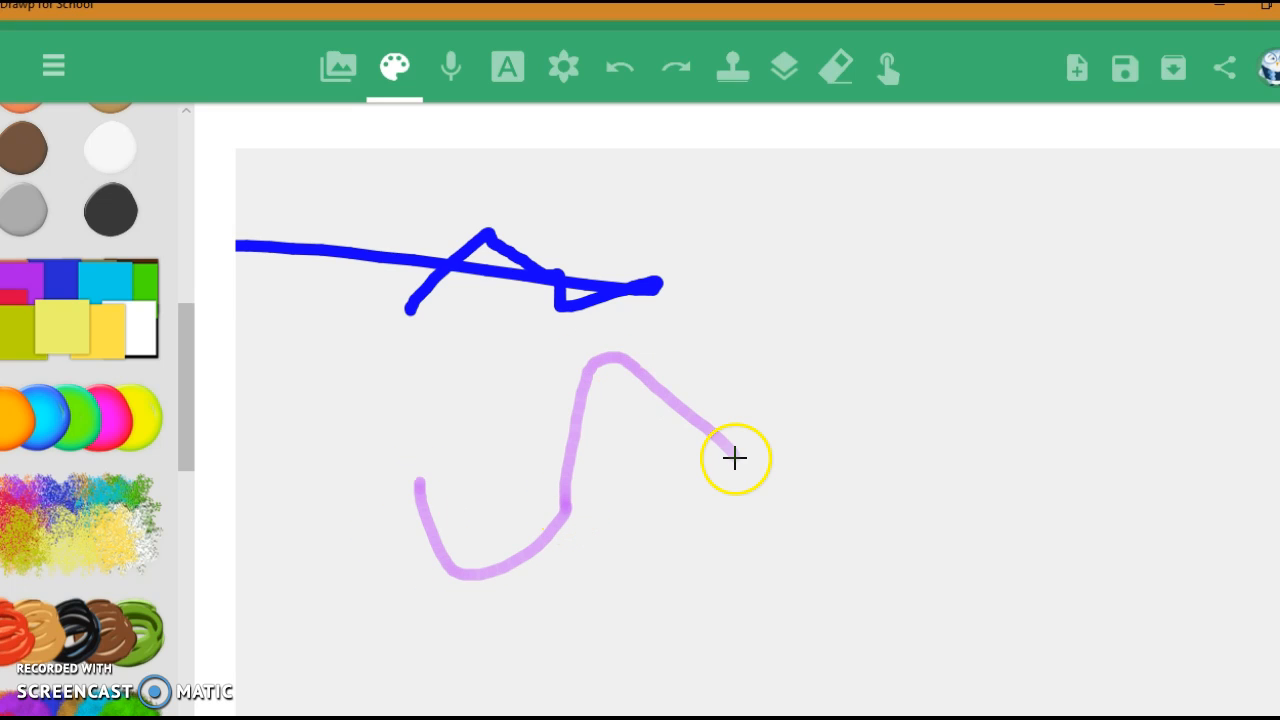
Step: Paint a short pink pixel stroke beside the blue one using the square paints
{"action": "left_click", "coordinate": [94, 320]}
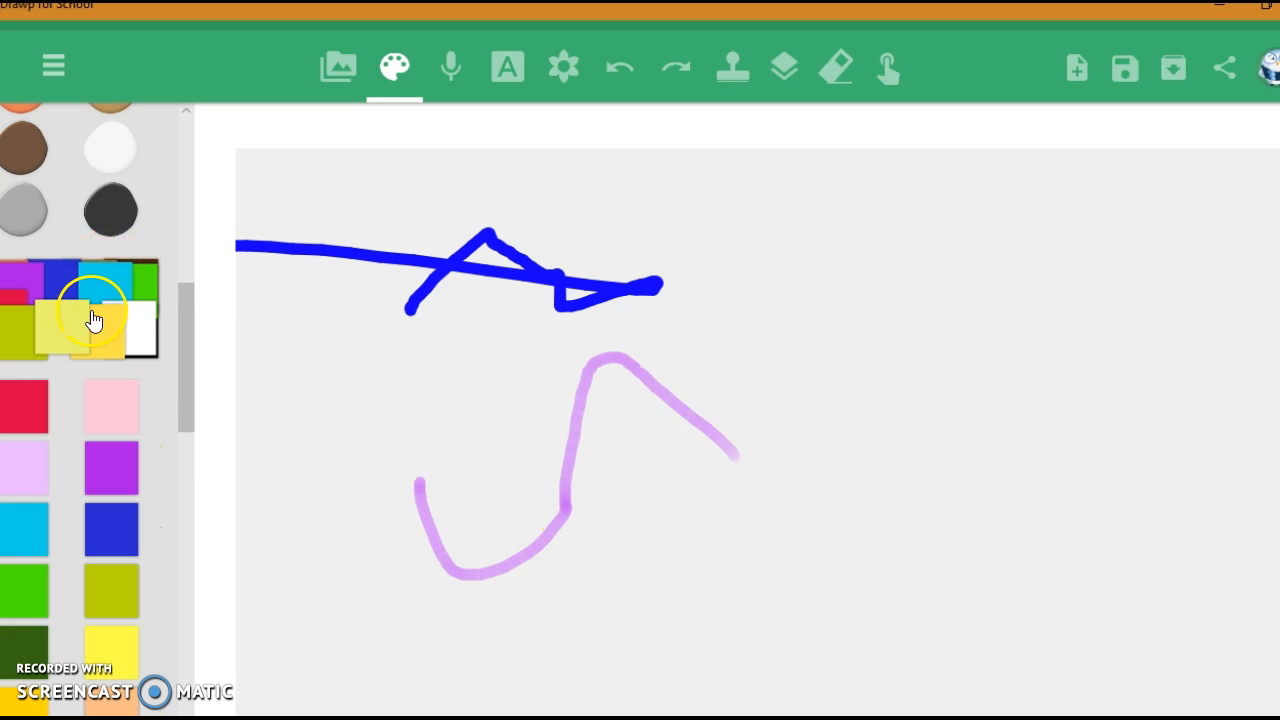
{"action": "left_click", "coordinate": [96, 422]}
{"action": "left_click_drag", "start_coordinate": [732, 261], "coordinate": [849, 304]}
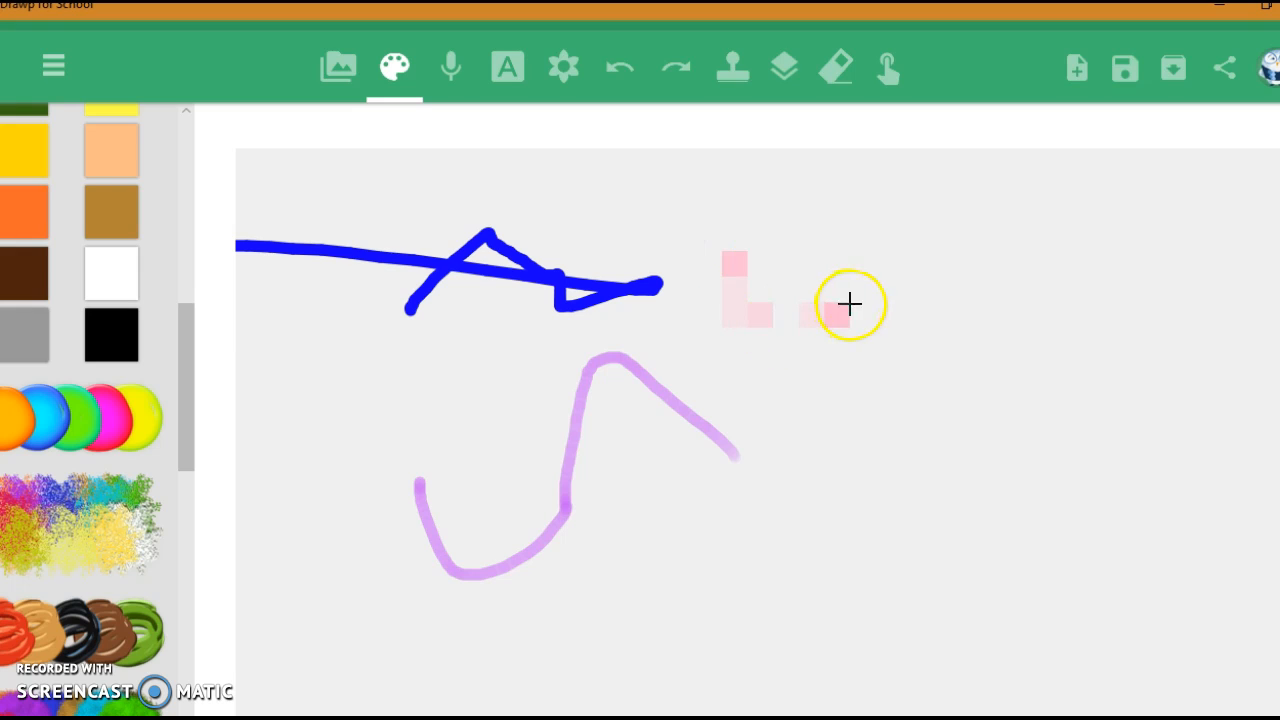
{"action": "left_click_drag", "start_coordinate": [180, 423], "coordinate": [193, 556]}
Step: Look at the voice sticker recorder, close it without recording, and review the text tool's color, alignment and size options
{"action": "left_click", "coordinate": [455, 76]}
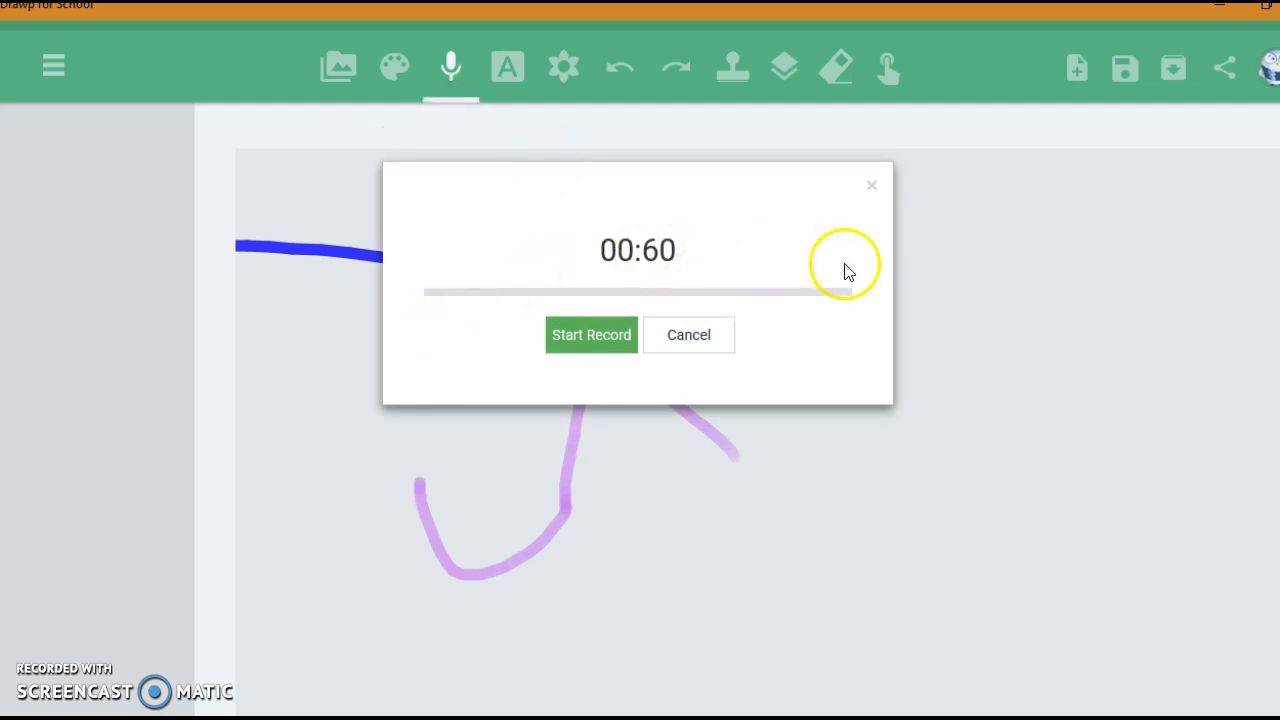
{"action": "left_click", "coordinate": [870, 187]}
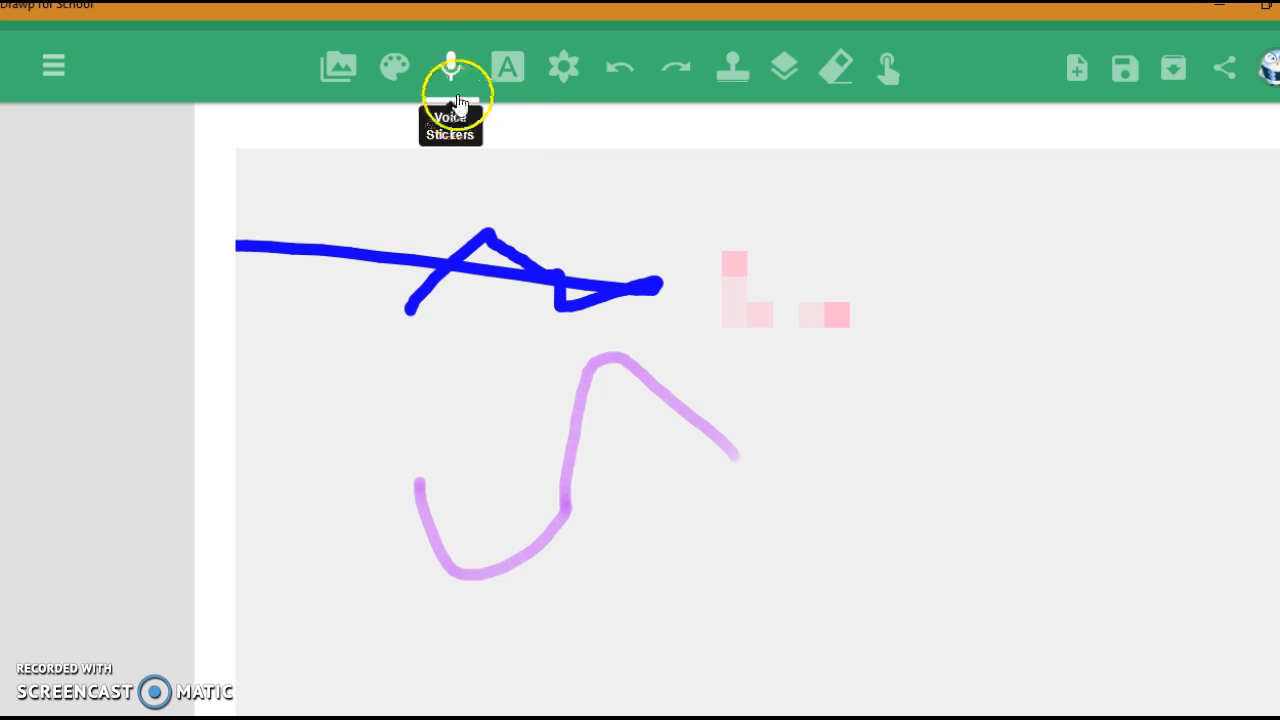
{"action": "left_click", "coordinate": [506, 64]}
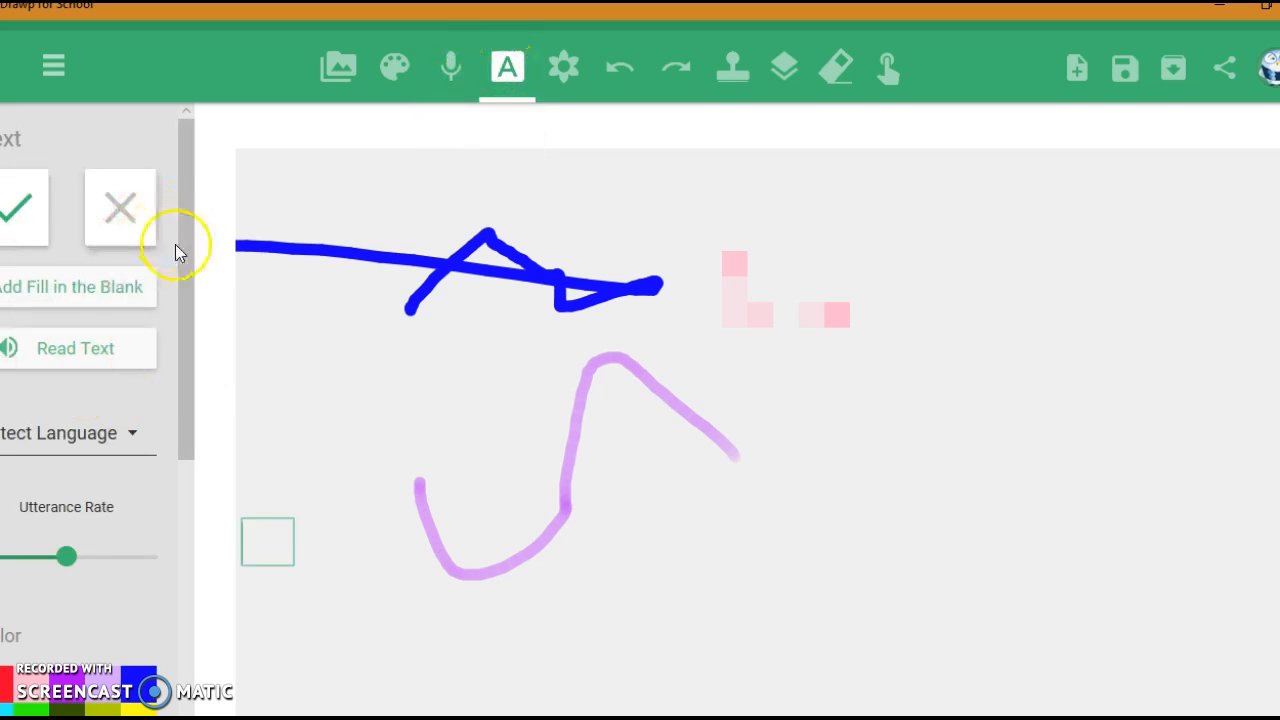
{"action": "left_click_drag", "start_coordinate": [187, 252], "coordinate": [175, 459]}
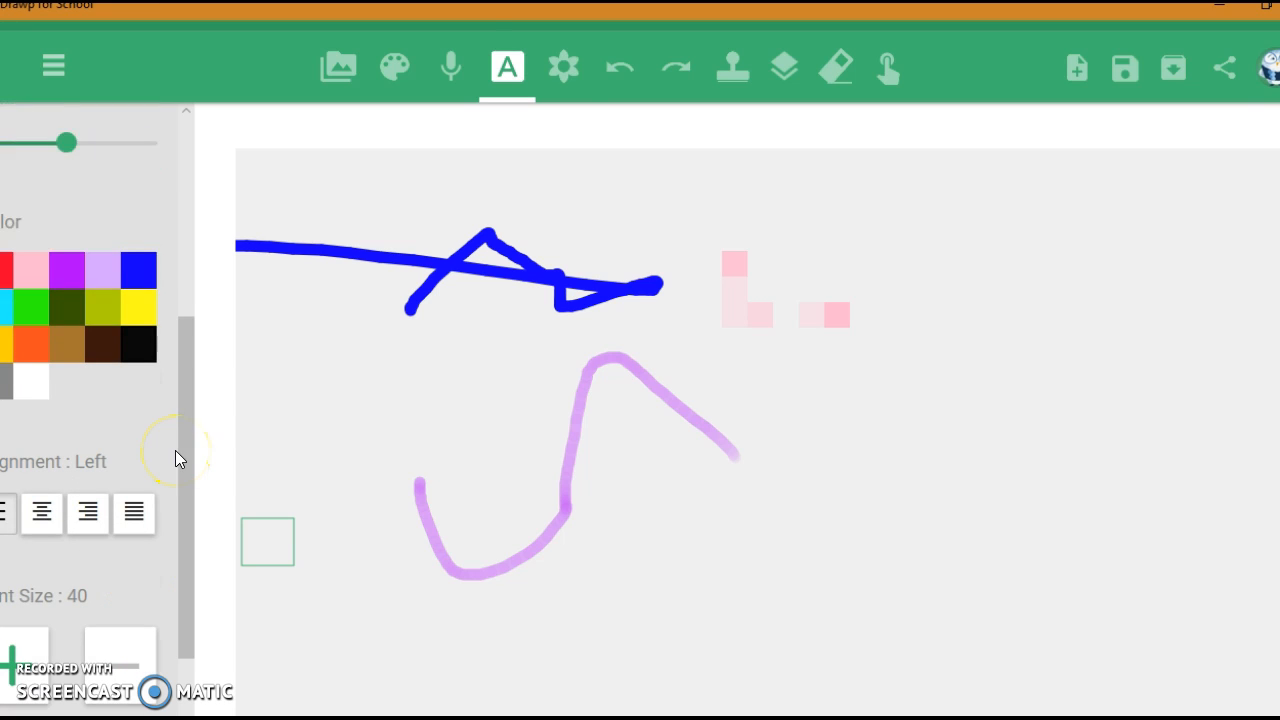
Step: Place the red octopus sticker on the canvas and accept it
{"action": "left_click", "coordinate": [568, 66]}
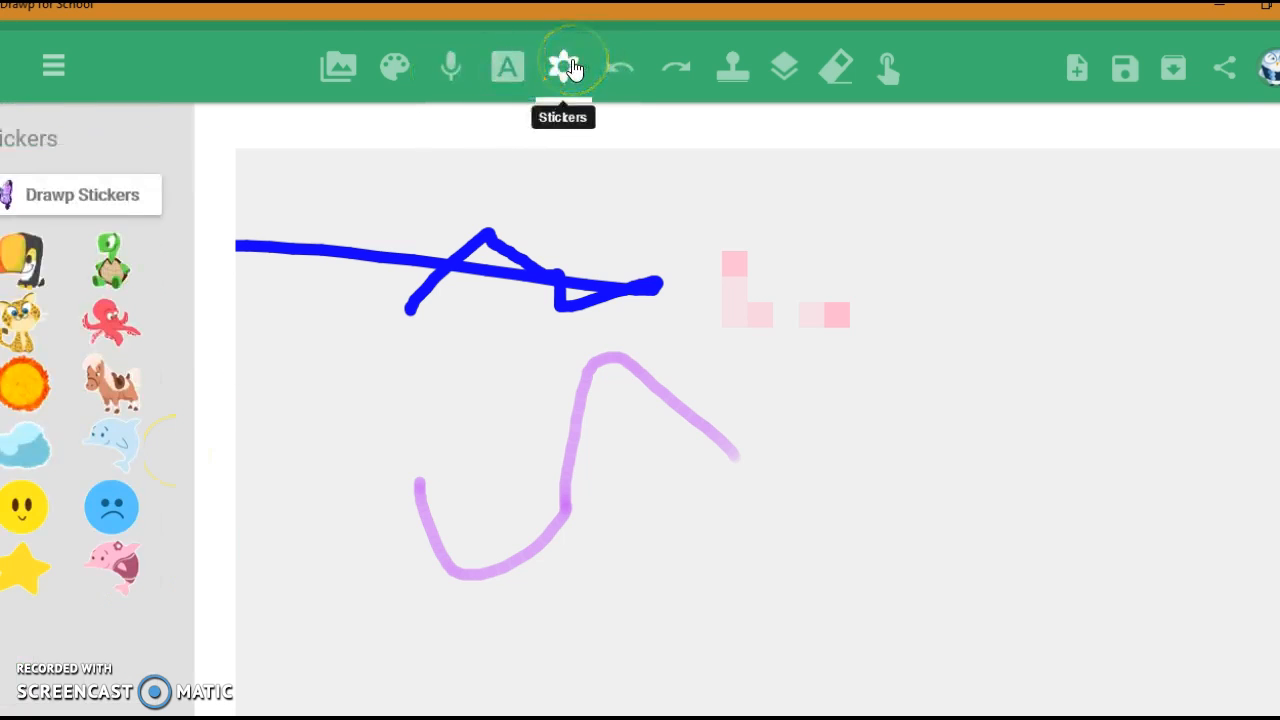
{"action": "left_click", "coordinate": [115, 318]}
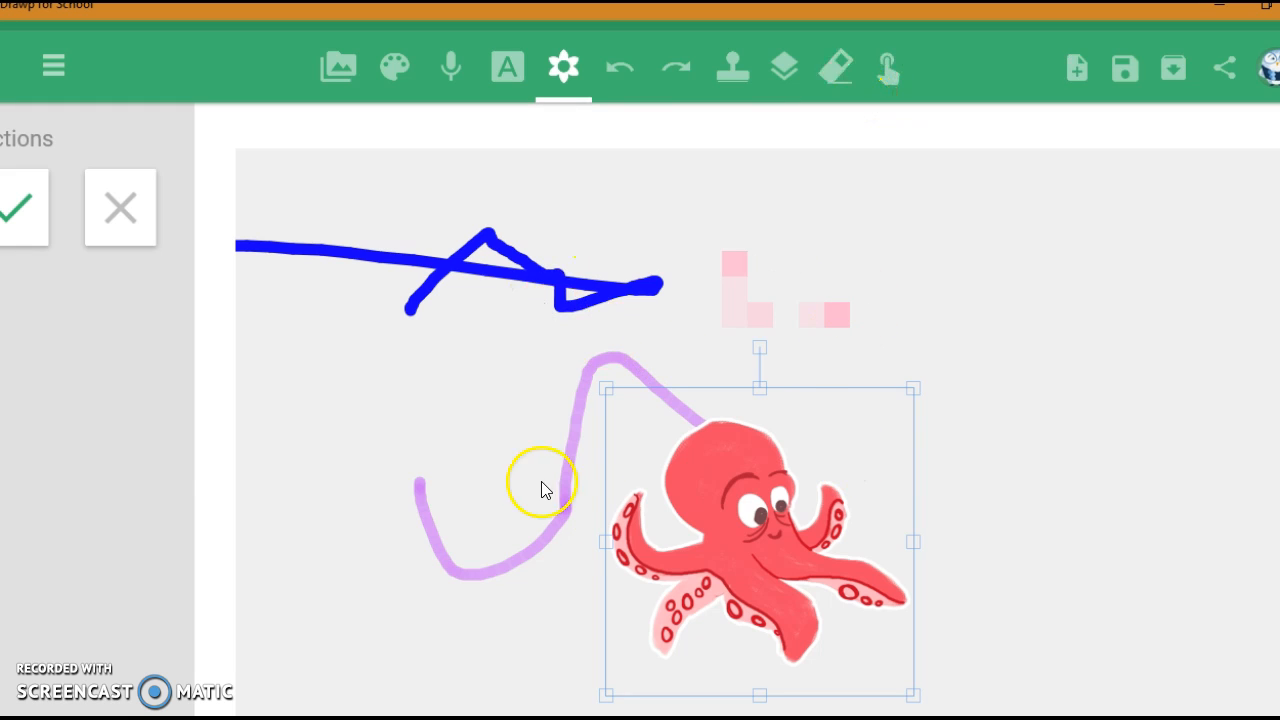
{"action": "left_click", "coordinate": [14, 207]}
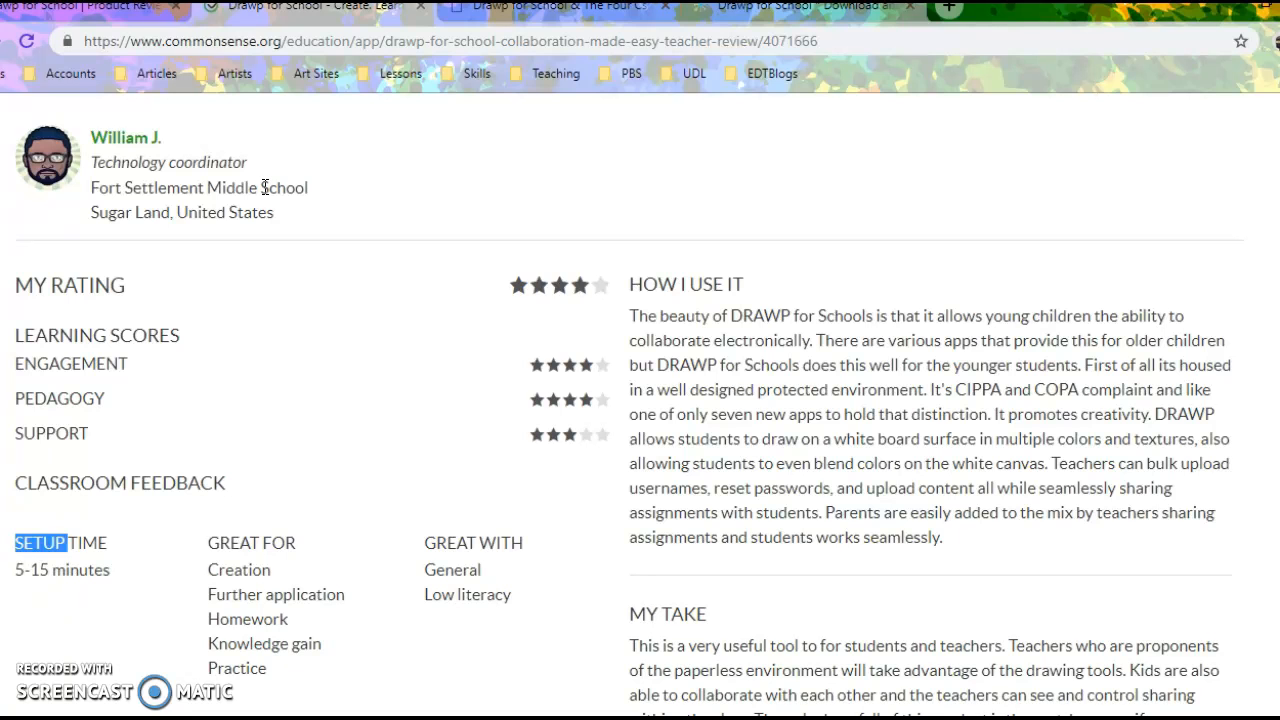
Step: Switch to the classtechtips.com article about Drawp for School and the four Cs in the web browser
{"action": "key", "text": "ctrl+Tab"}
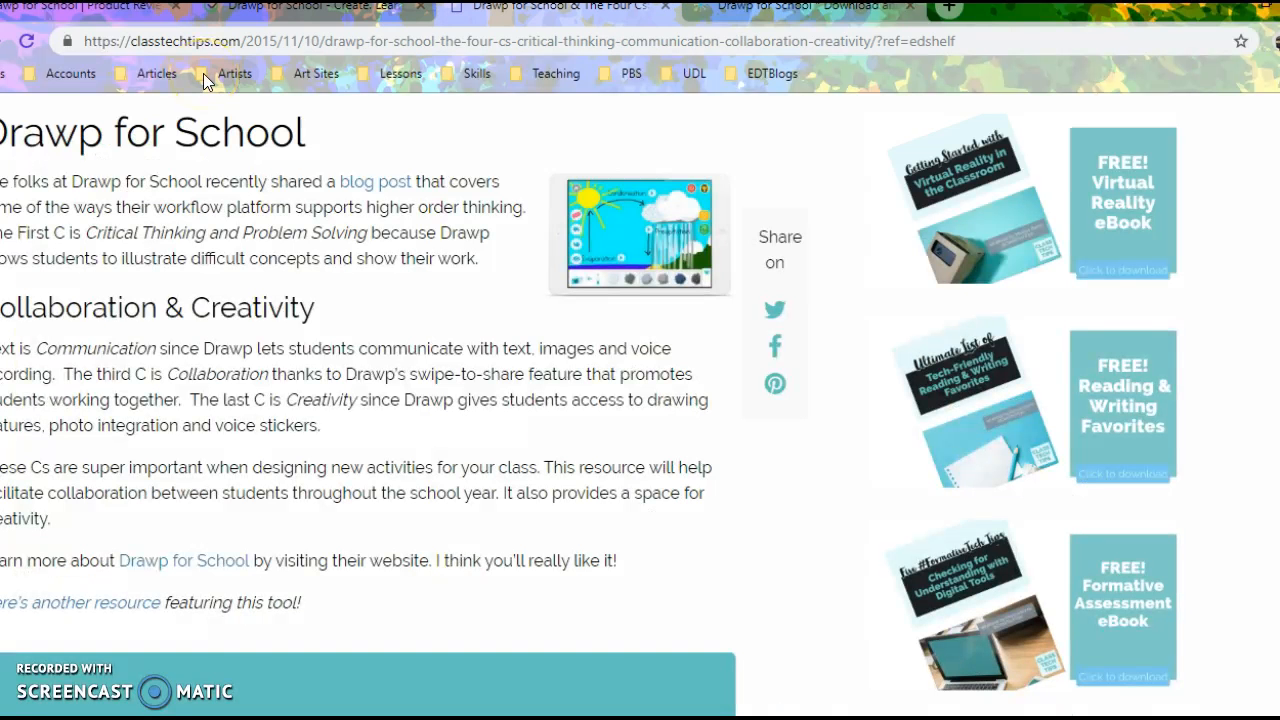
{"action": "left_click", "coordinate": [240, 47]}
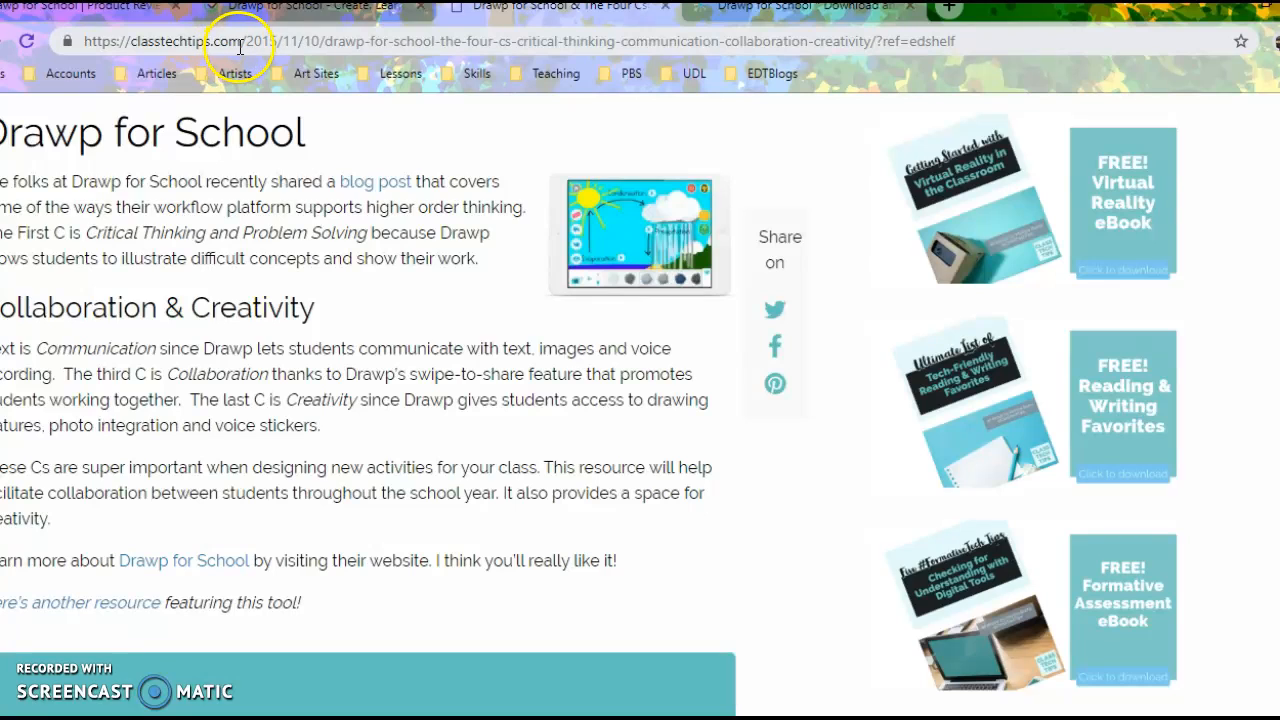